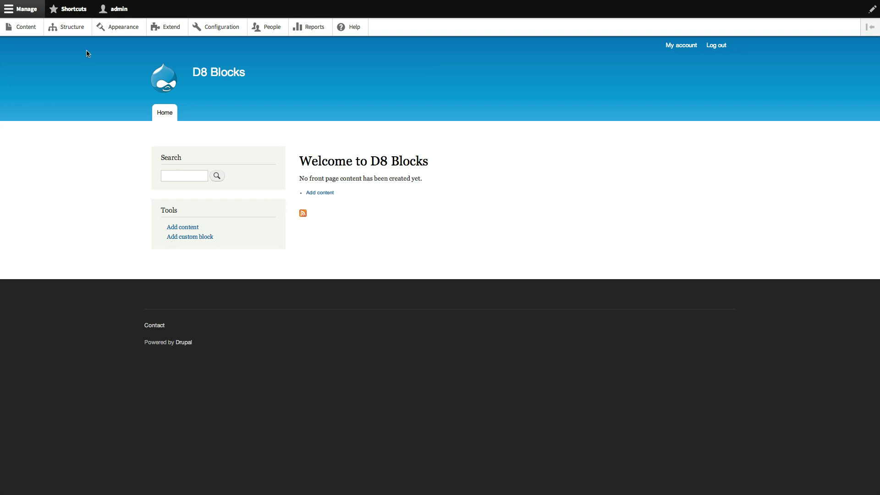
- Open the Bartik block layout and review its regions
click(80, 32)
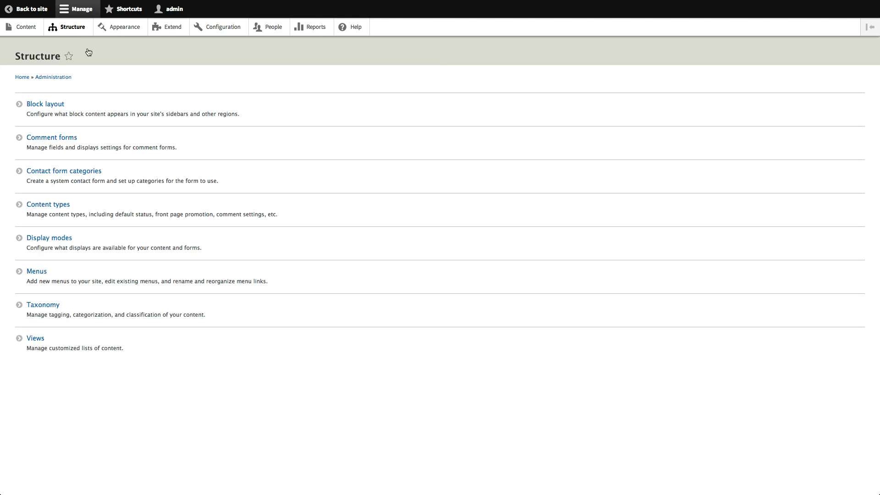
click(55, 107)
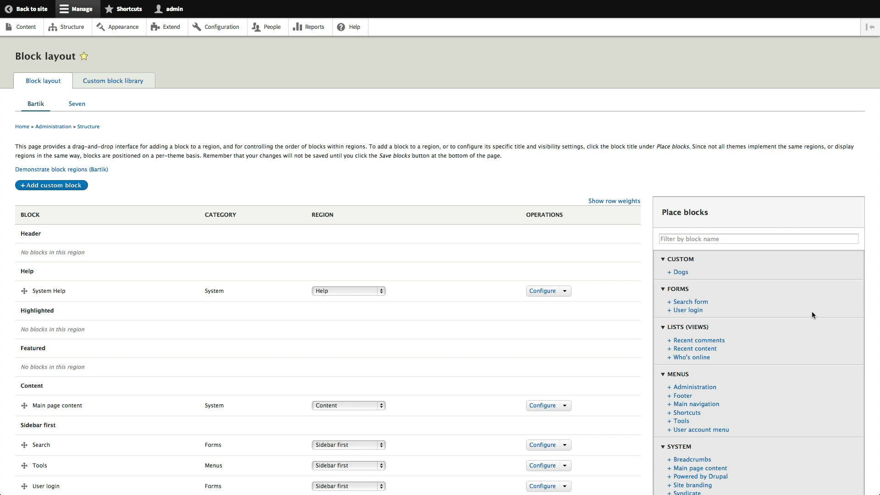
scroll(780, 293, down, 2)
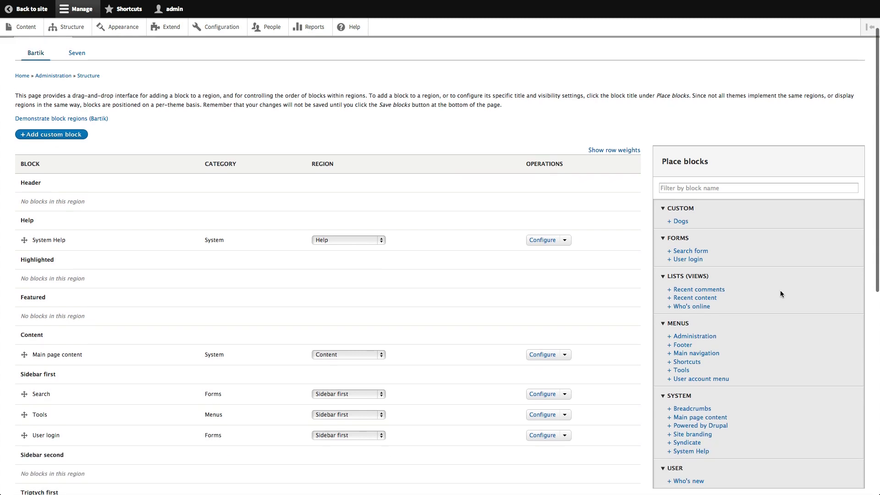
scroll(780, 294, down, 1)
scroll(470, 277, down, 15)
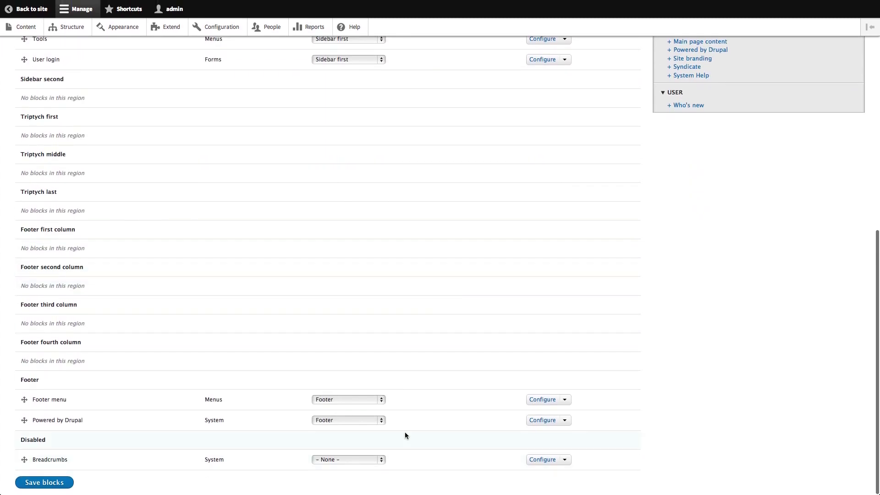
scroll(405, 434, up, 18)
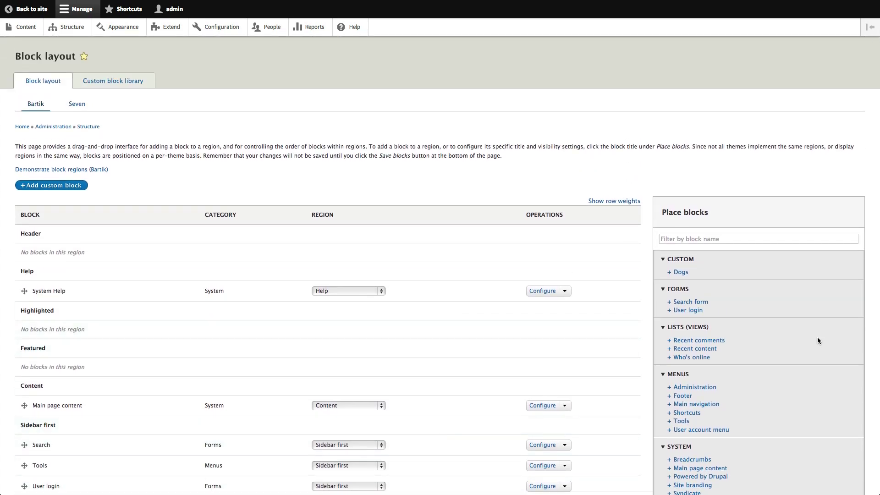
scroll(815, 355, down, 1)
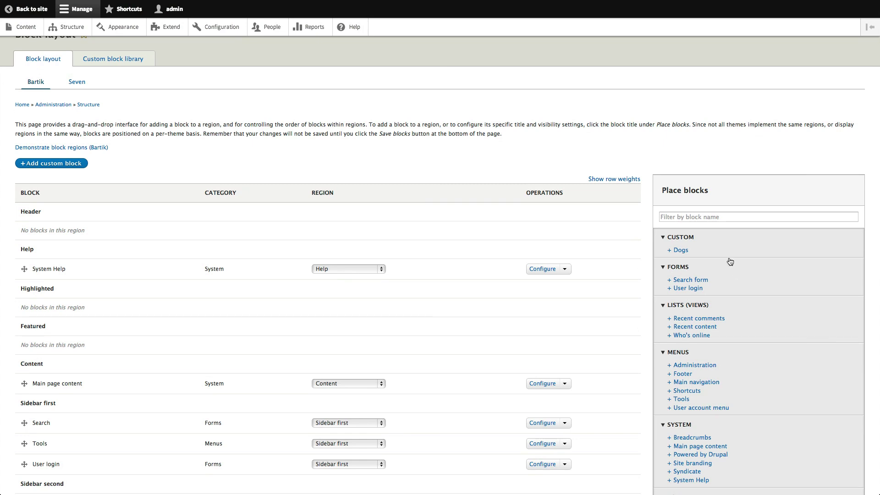
- Filter the placeable blocks by the name 'Footer'
click(723, 217)
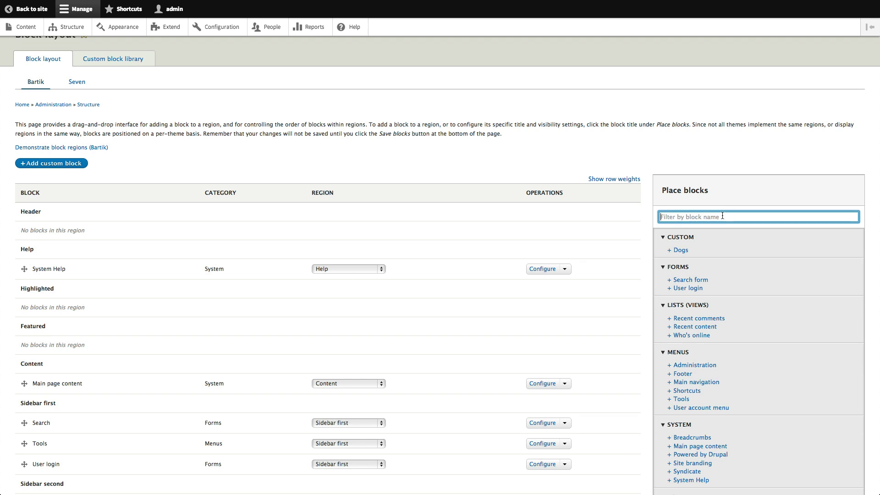
text(Footer)
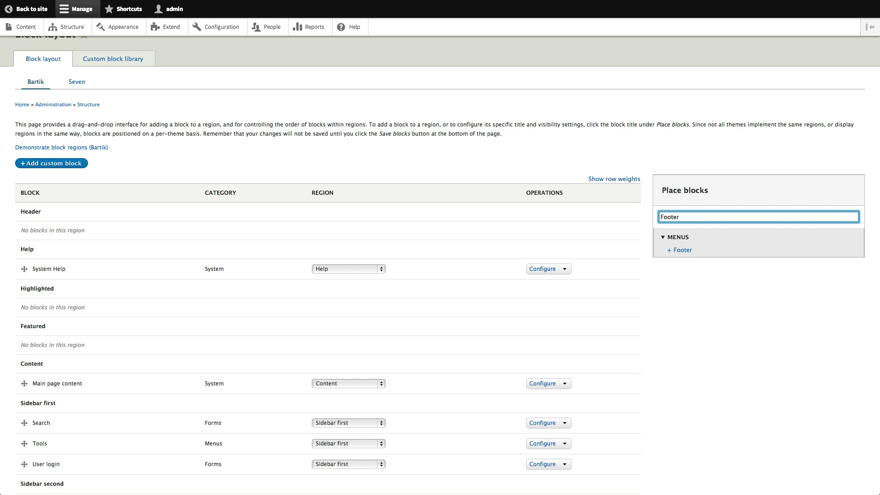
click(465, 179)
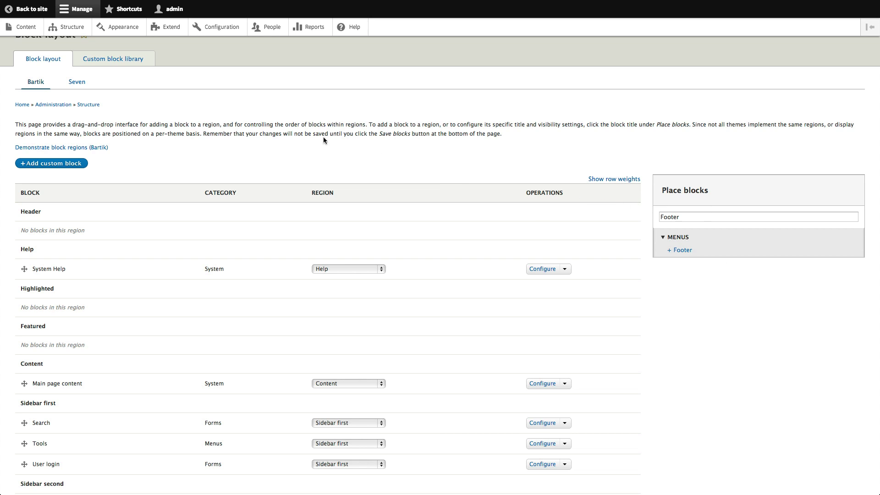
scroll(293, 142, up, 1)
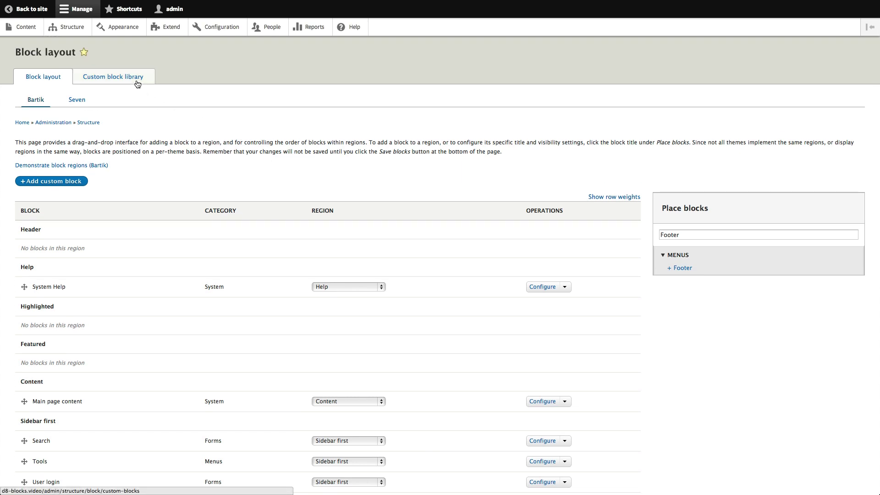
- Show the Custom block types list in the Custom block library, containing only Basic block
click(137, 83)
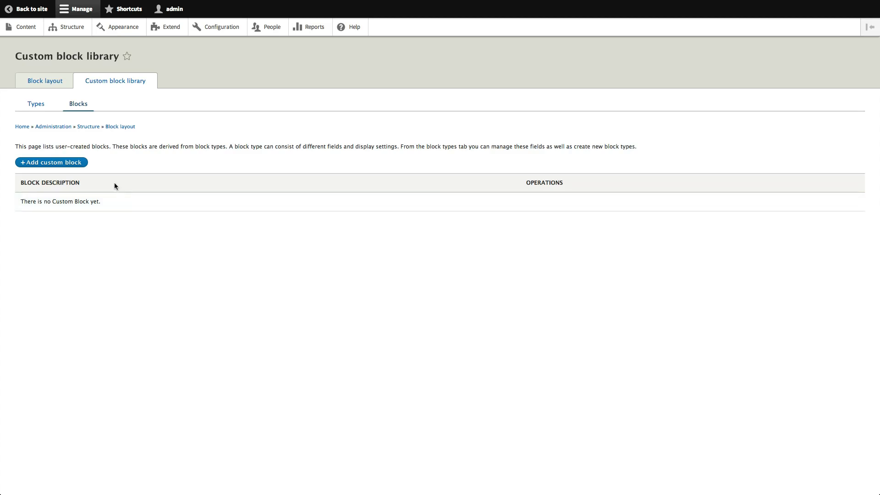
click(45, 105)
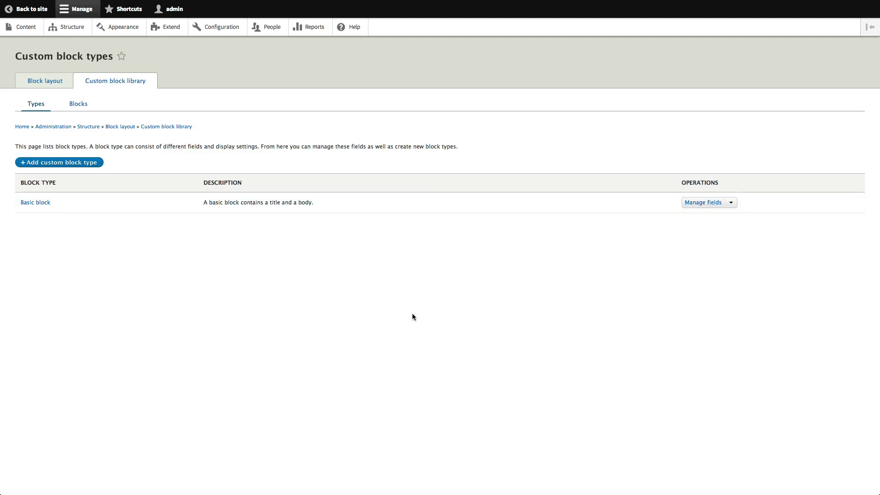
- Create a new custom block type labelled 'Image'
click(91, 168)
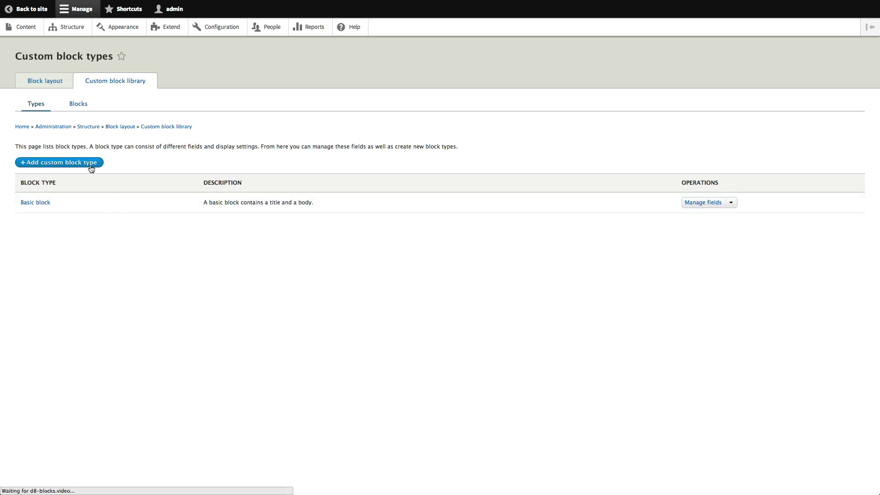
click(104, 104)
text(Image)
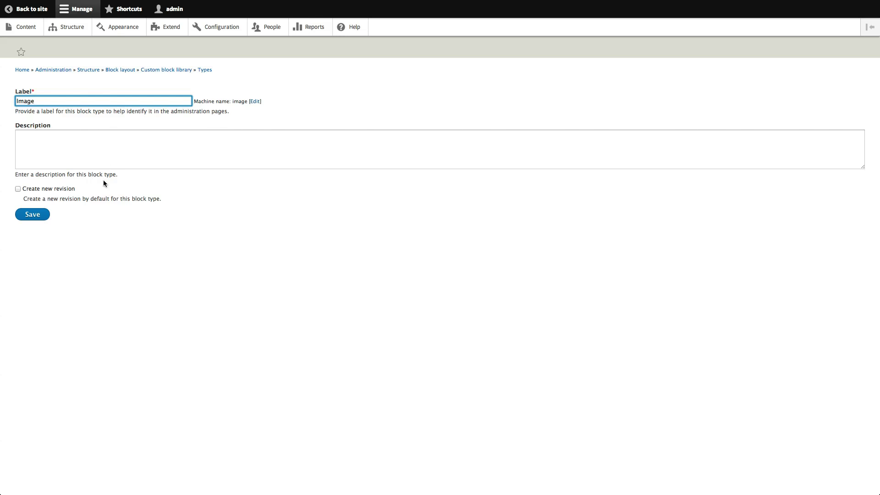
click(38, 215)
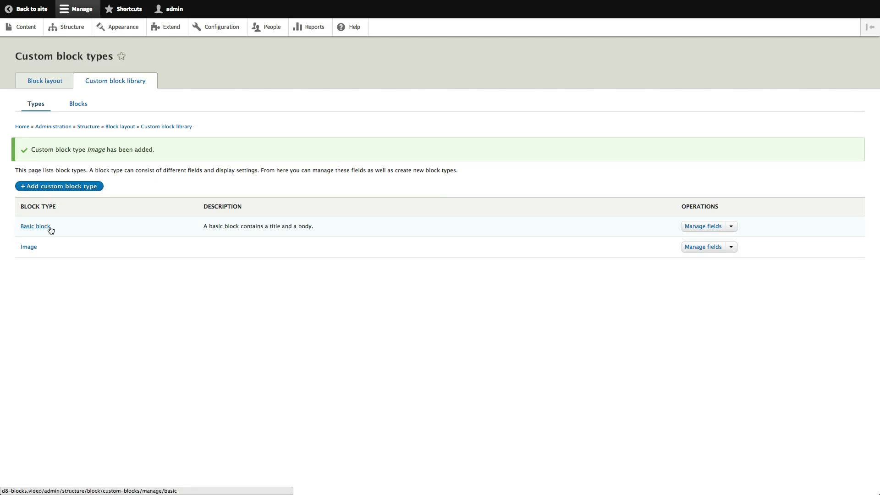
- Add a field named 'Image' of type Image to the Image block type
click(714, 250)
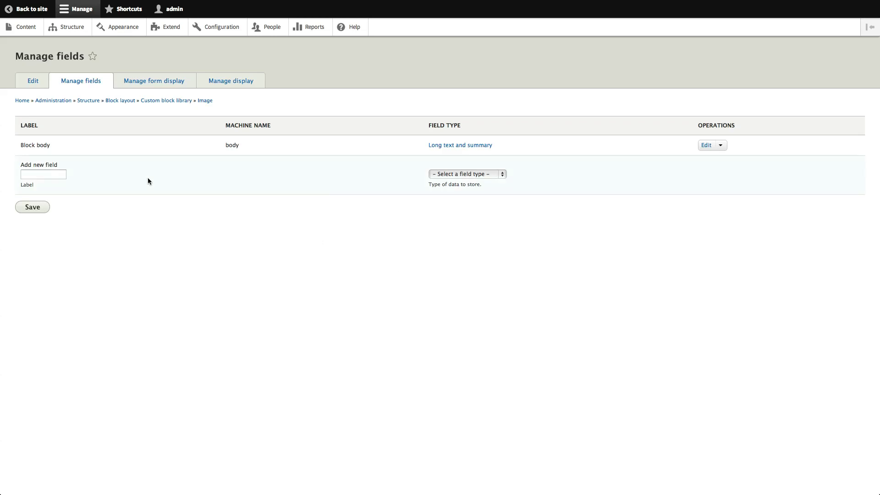
click(60, 173)
text(Image)
click(150, 267)
click(479, 176)
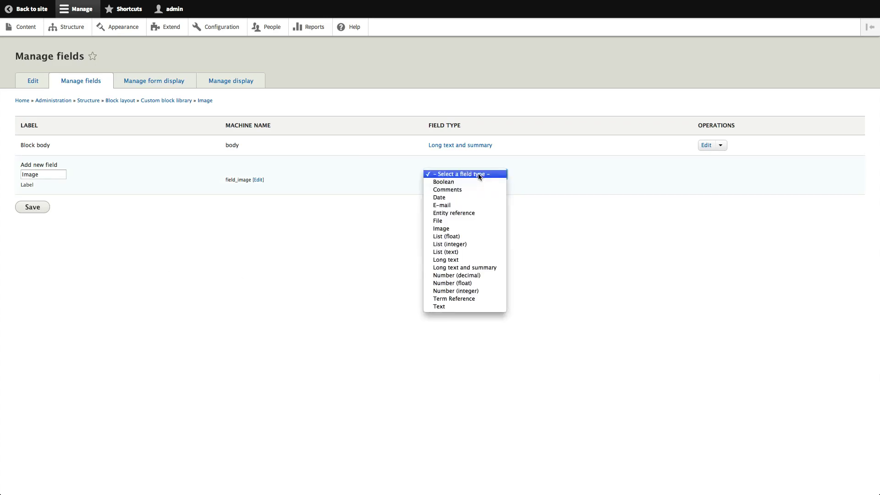
click(471, 229)
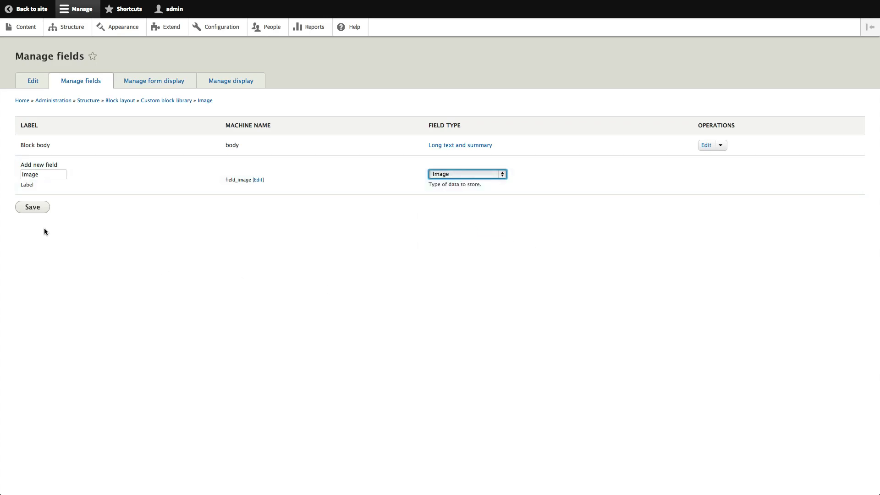
click(32, 207)
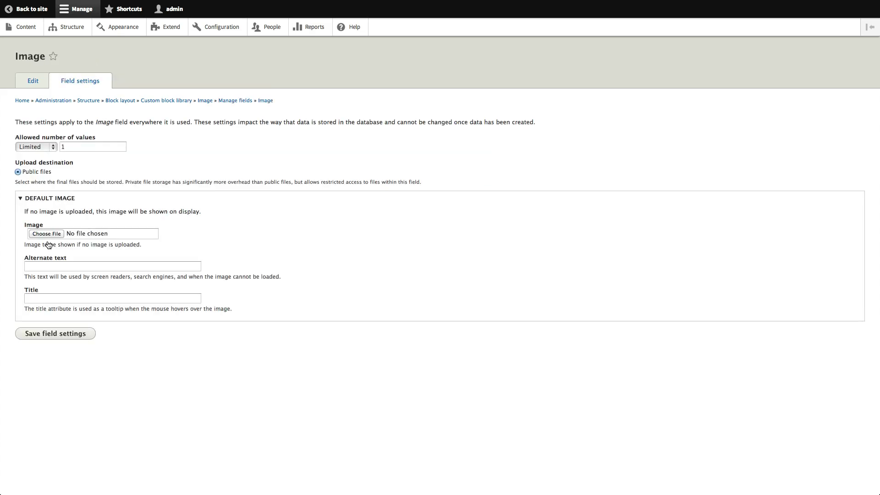
- Save the Image field's storage and field settings
click(68, 338)
scroll(261, 257, down, 5)
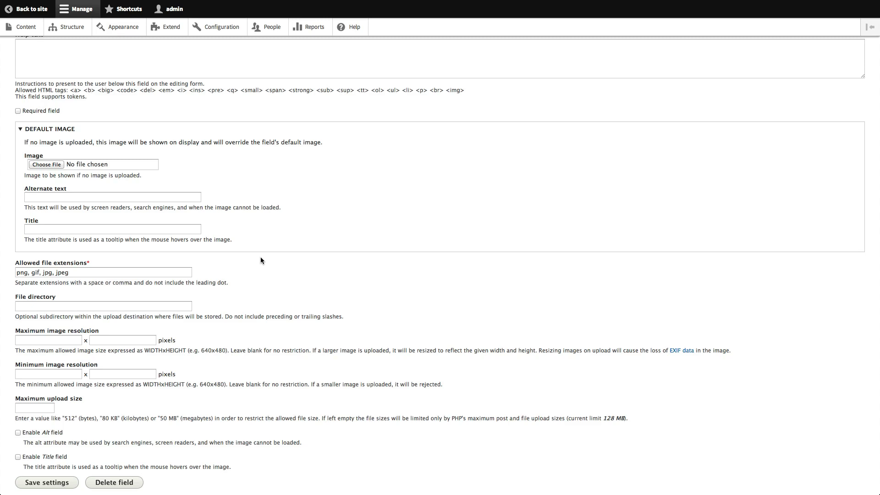
click(60, 482)
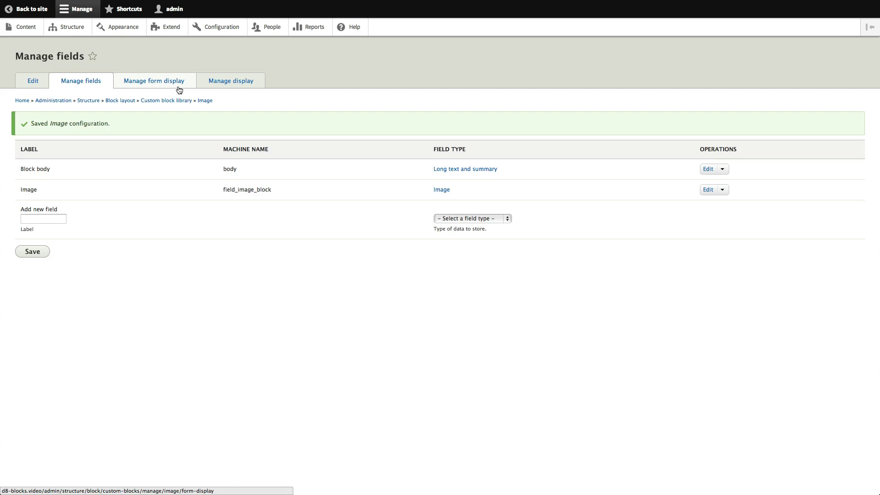
- Set the Image field label to Hidden in the display settings and save
click(232, 85)
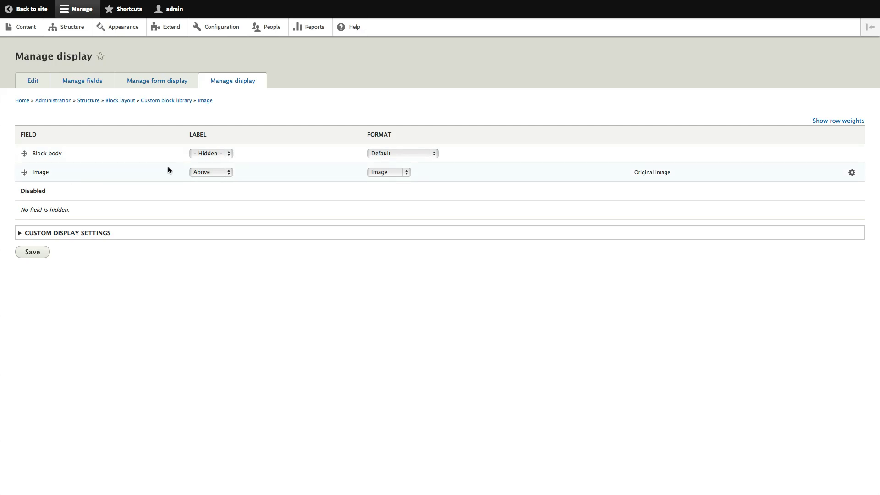
click(208, 172)
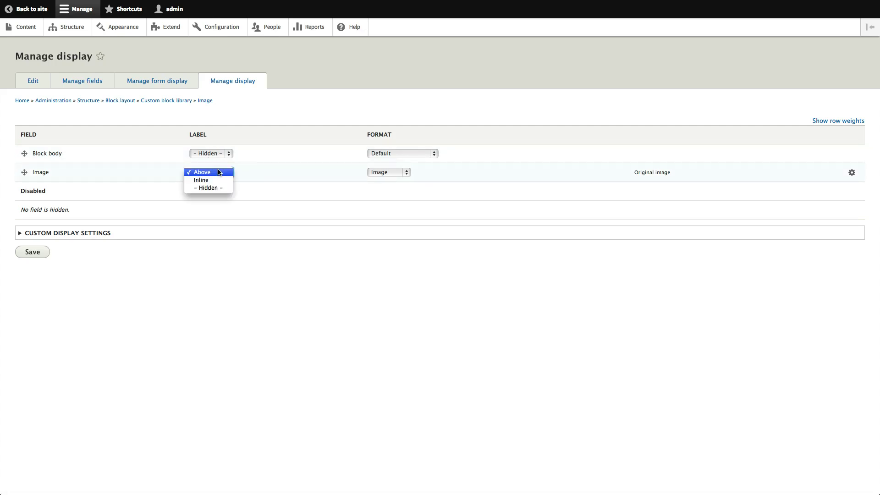
click(216, 188)
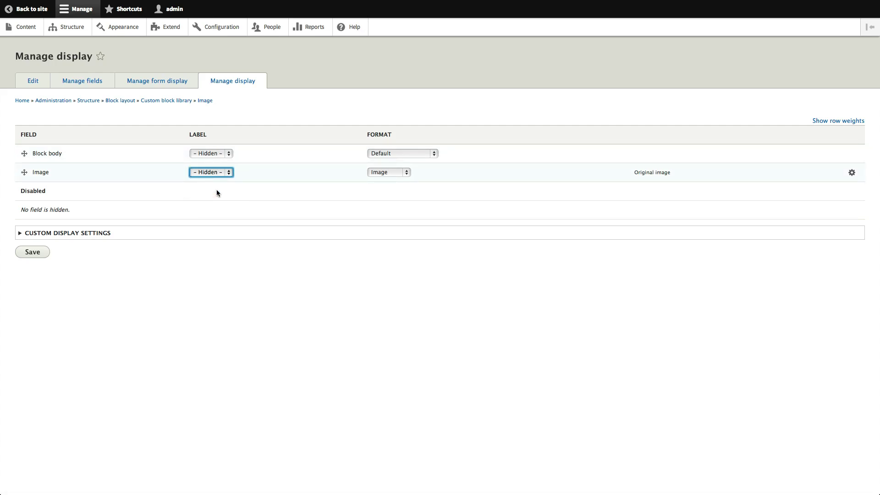
click(217, 301)
click(39, 253)
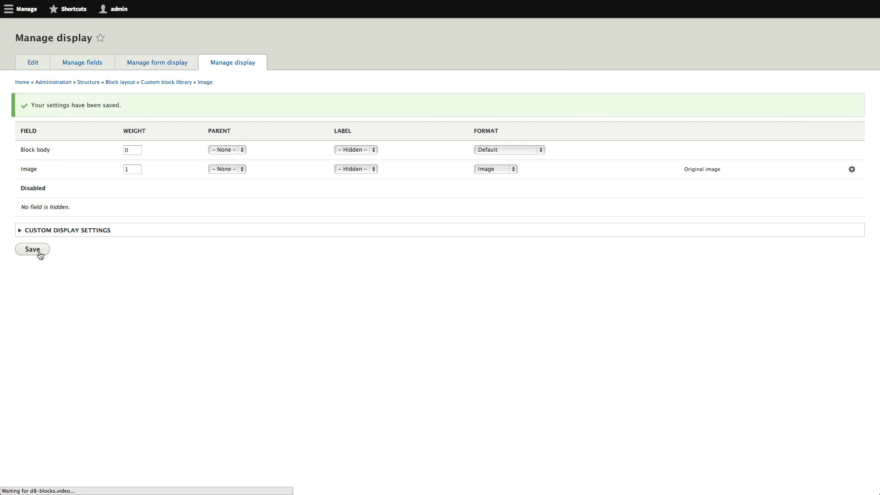
click(90, 84)
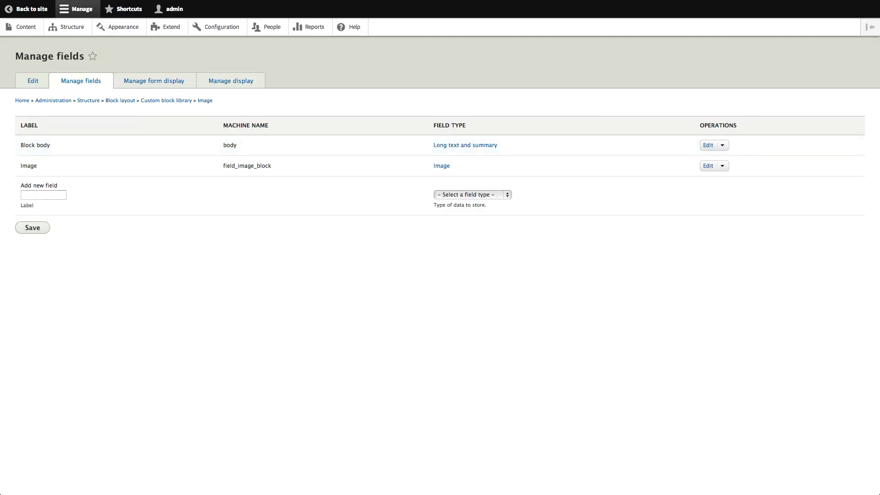
- Delete the Block body field from the Image block type and check its display
click(723, 146)
click(719, 167)
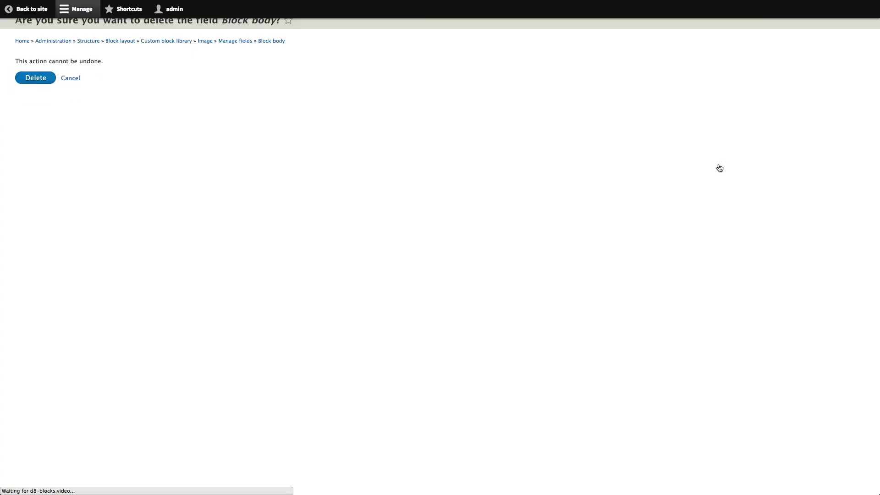
click(48, 117)
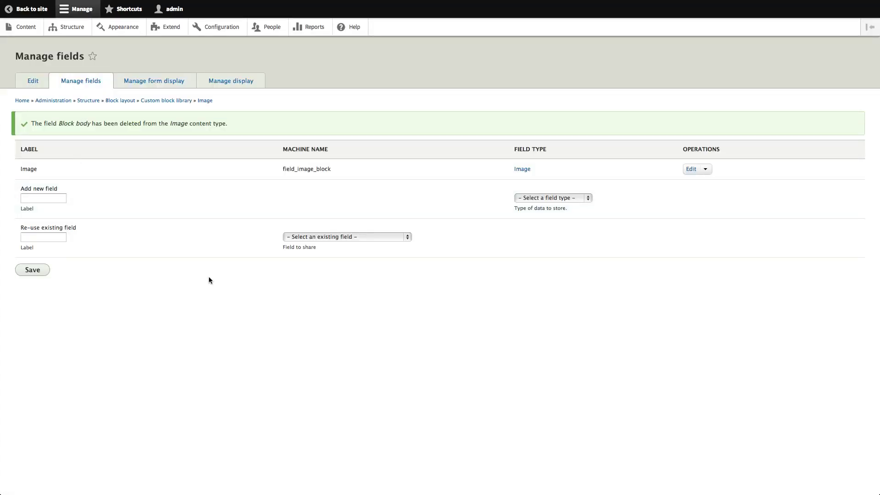
click(222, 81)
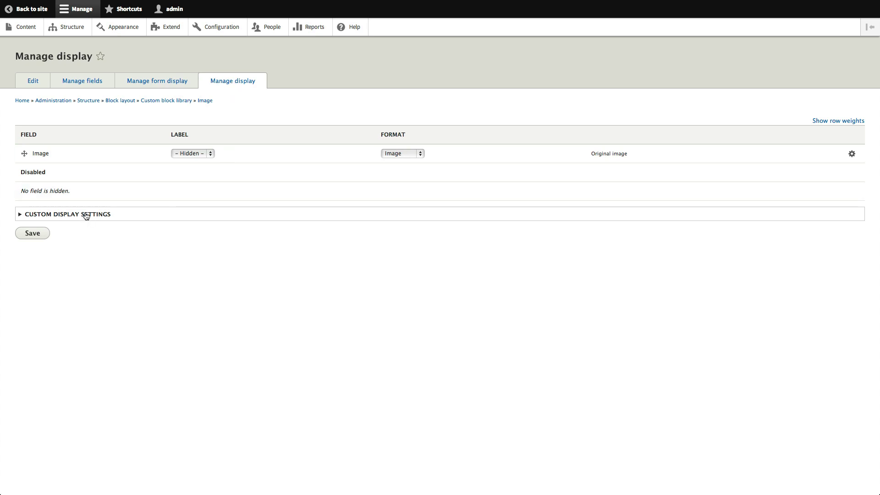
- Check View modes, where Custom Block has only Full, then go to Block layout
click(72, 27)
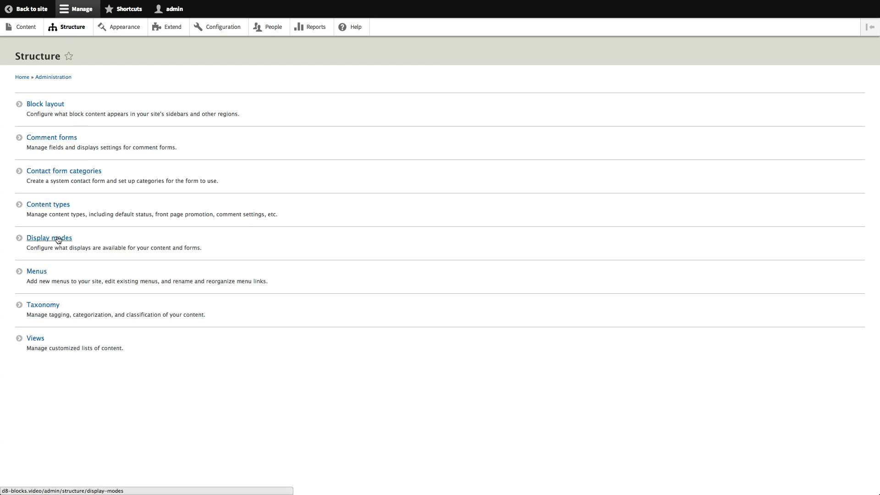
click(57, 239)
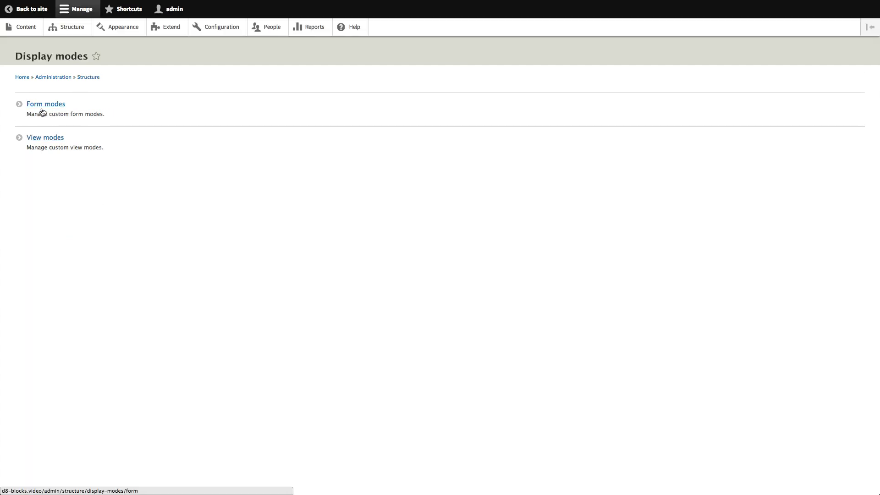
click(64, 138)
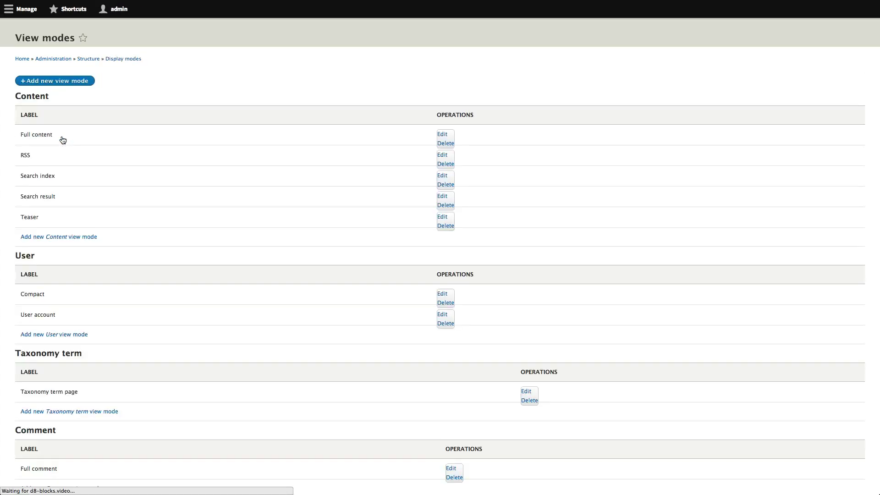
scroll(116, 184, down, 3)
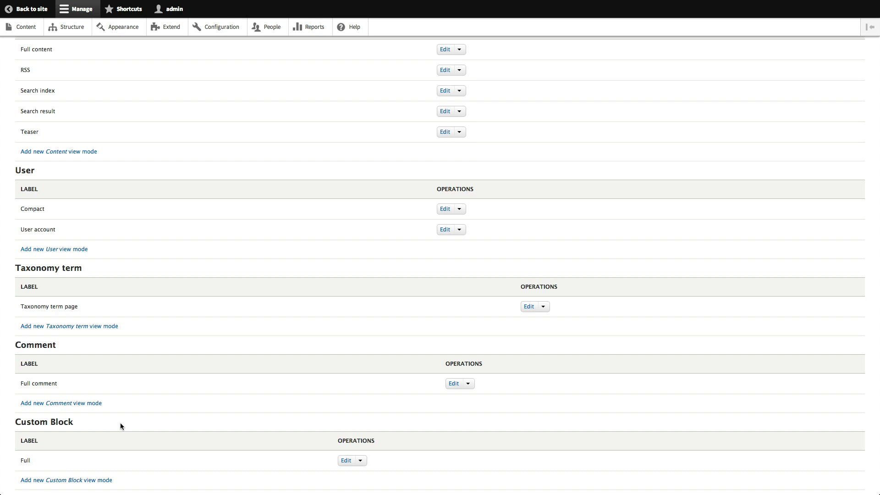
scroll(120, 423, up, 3)
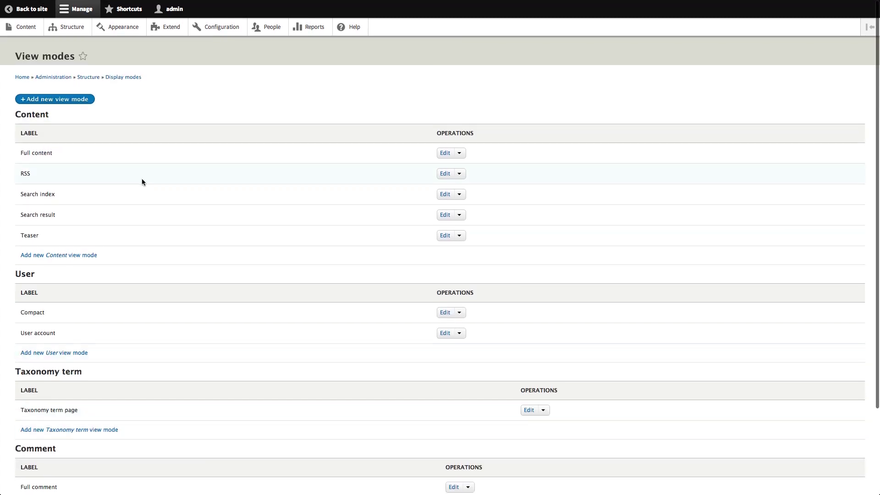
click(73, 27)
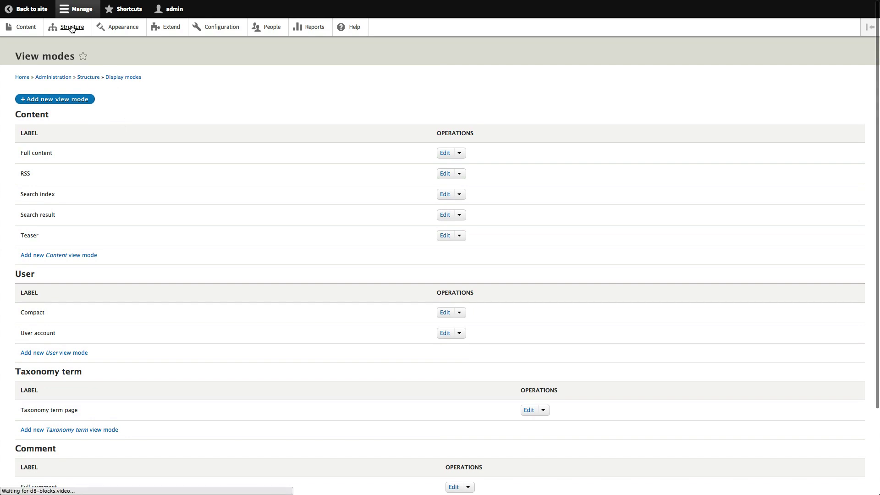
click(52, 105)
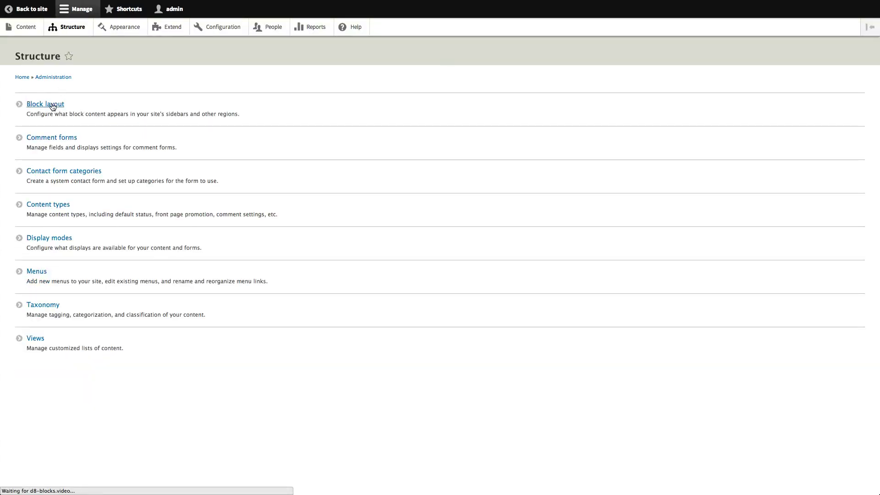
- Create an Image block described 'Dogs' with dogs-wallpaper.jpg attached, and save it
click(79, 186)
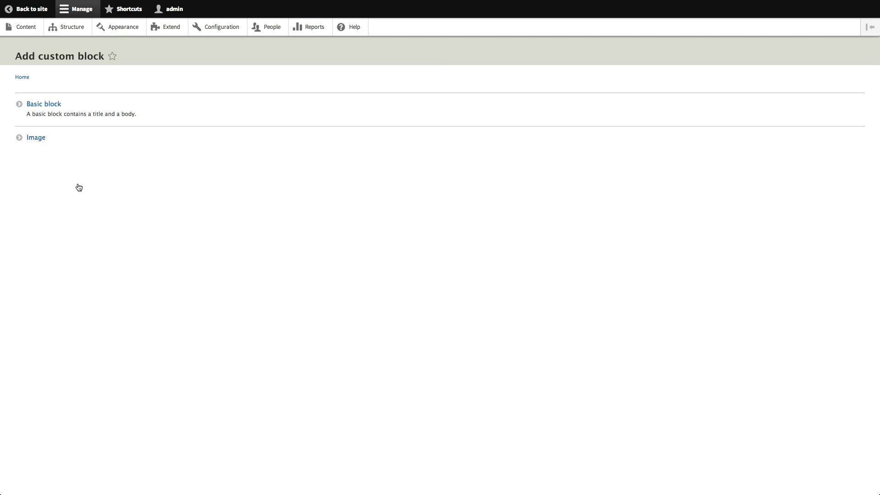
click(37, 138)
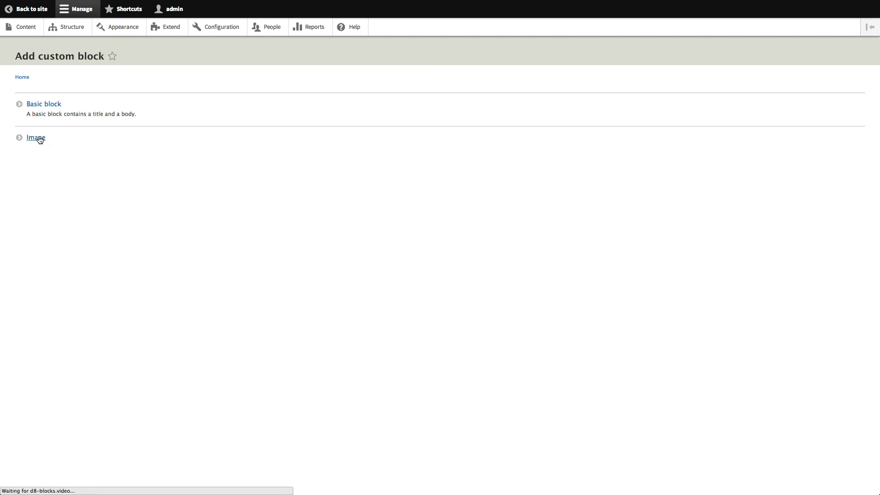
click(68, 107)
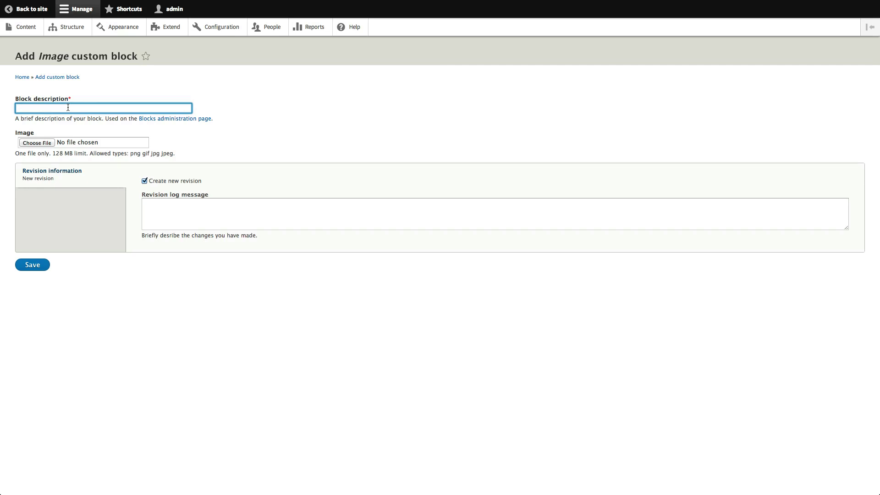
text(Dogs)
click(48, 142)
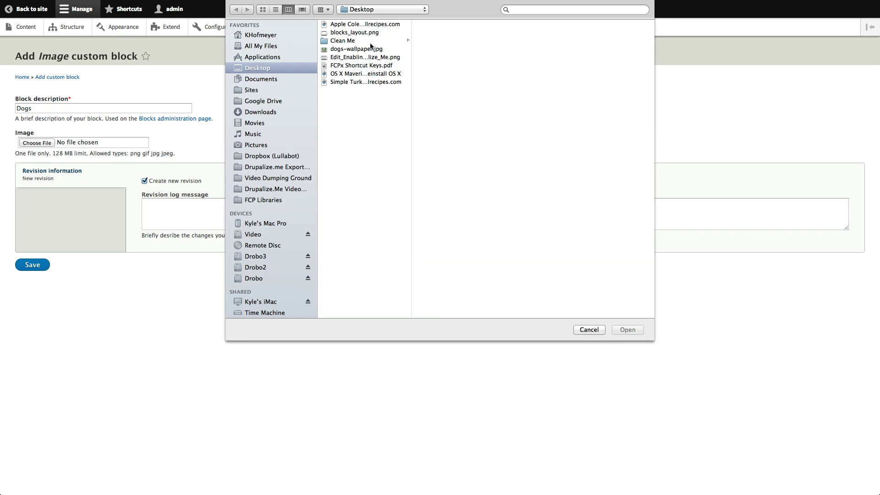
click(370, 48)
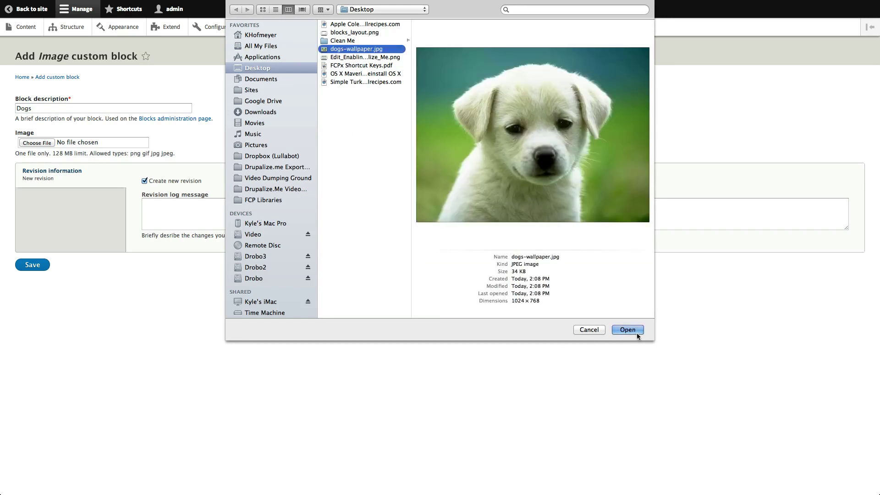
click(628, 330)
click(41, 269)
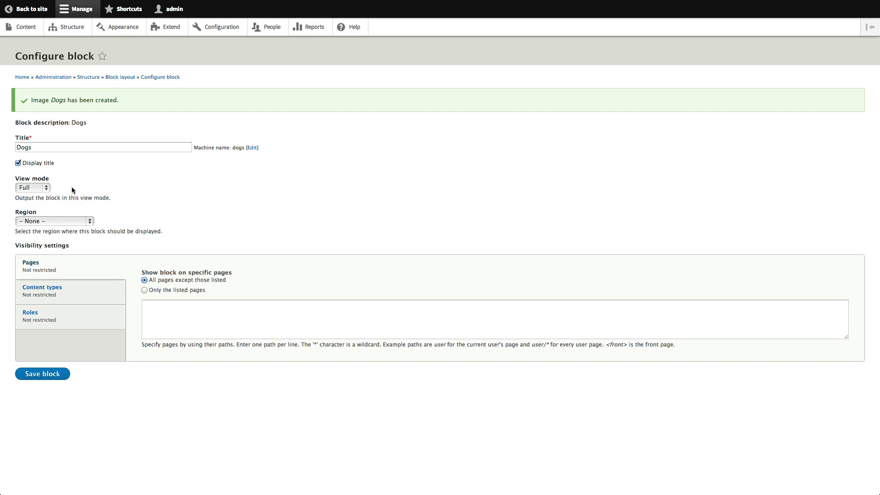
- Save the Dogs block in the Sidebar second region, then return to the front page
click(57, 221)
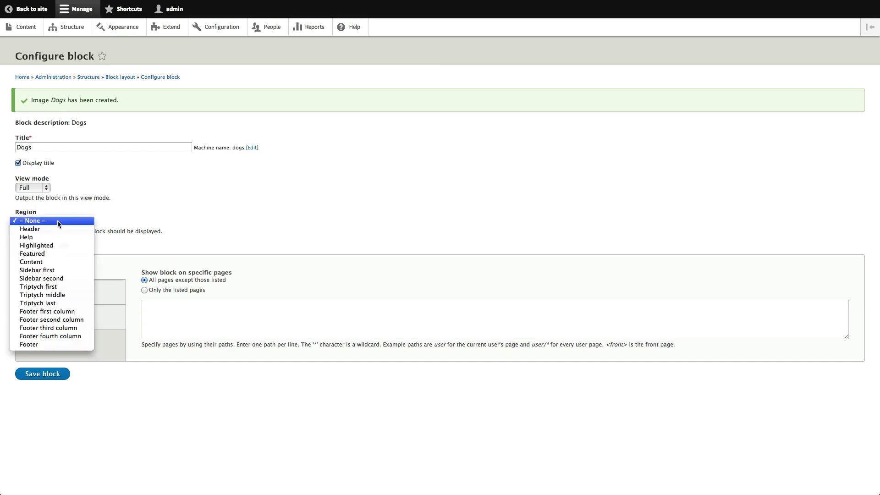
click(62, 277)
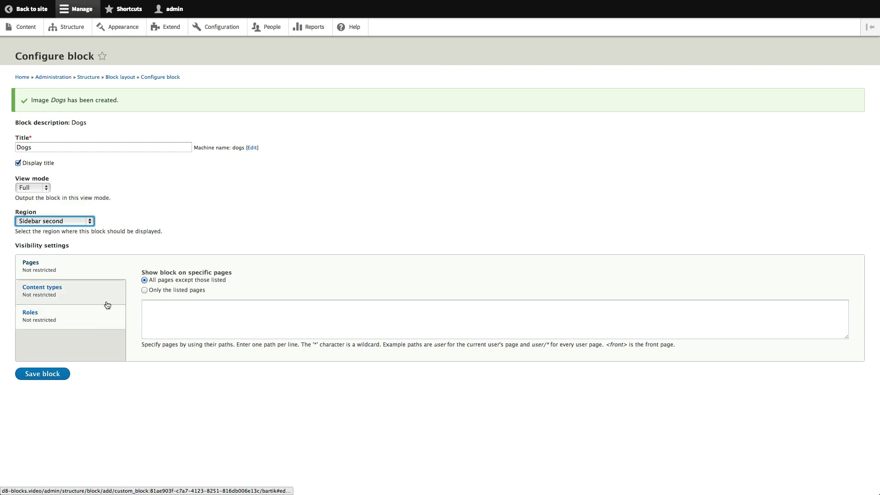
click(58, 381)
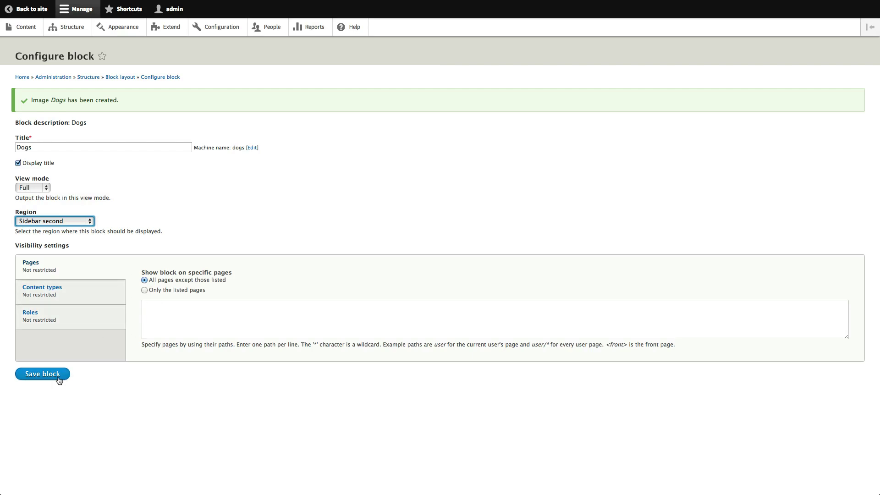
scroll(154, 202, up, 7)
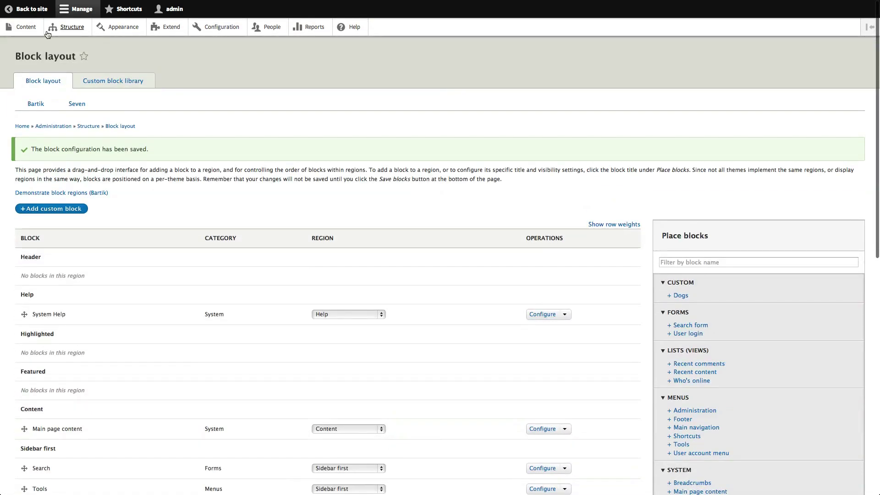
click(37, 11)
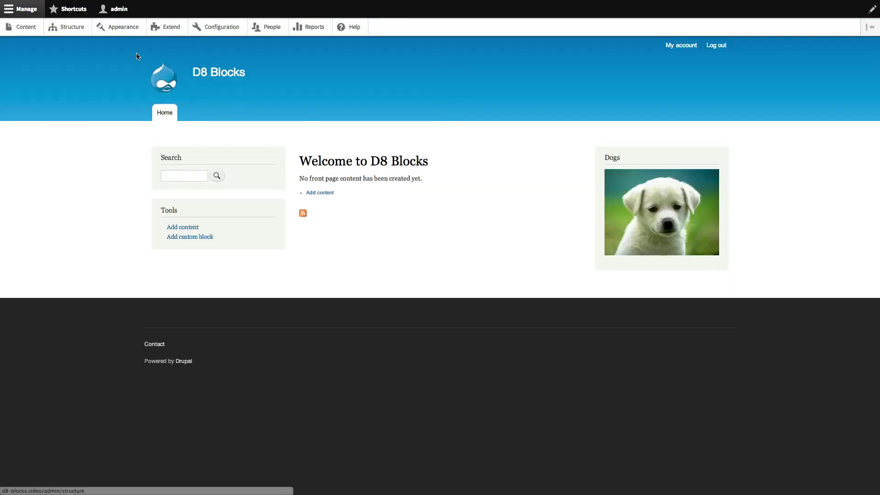
mouse_move(697, 142)
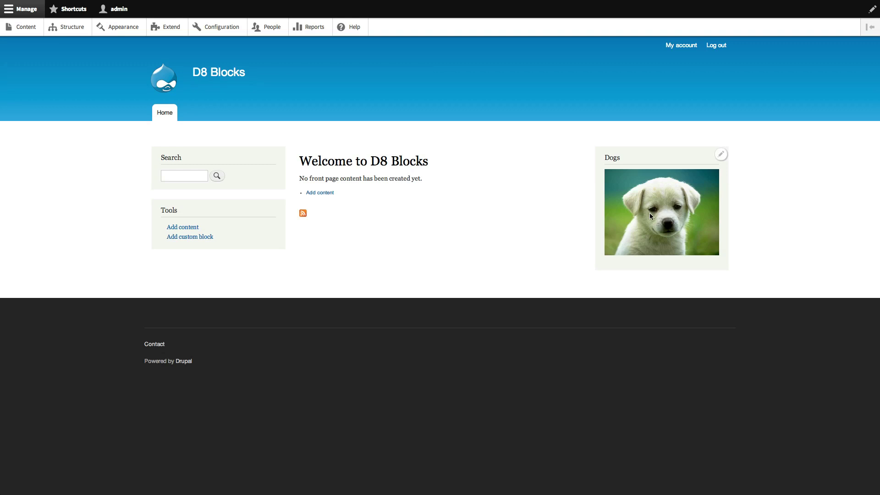
mouse_move(564, 211)
click(722, 154)
click(694, 167)
click(664, 207)
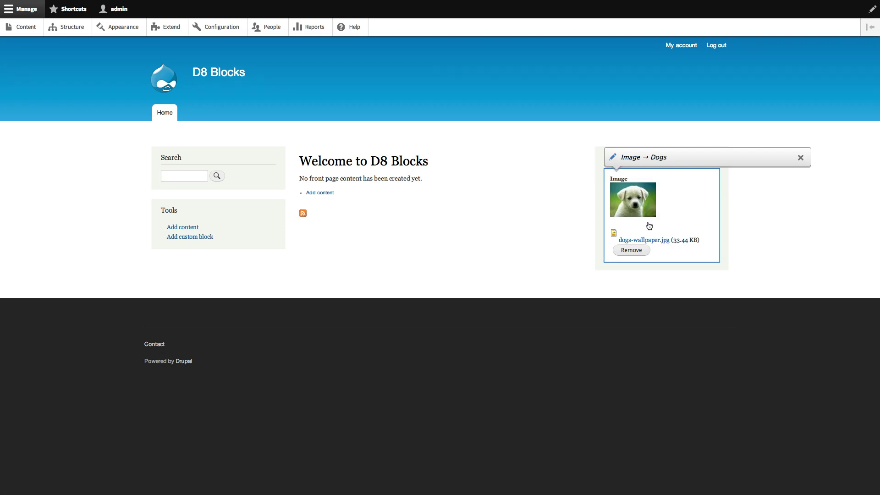
click(800, 158)
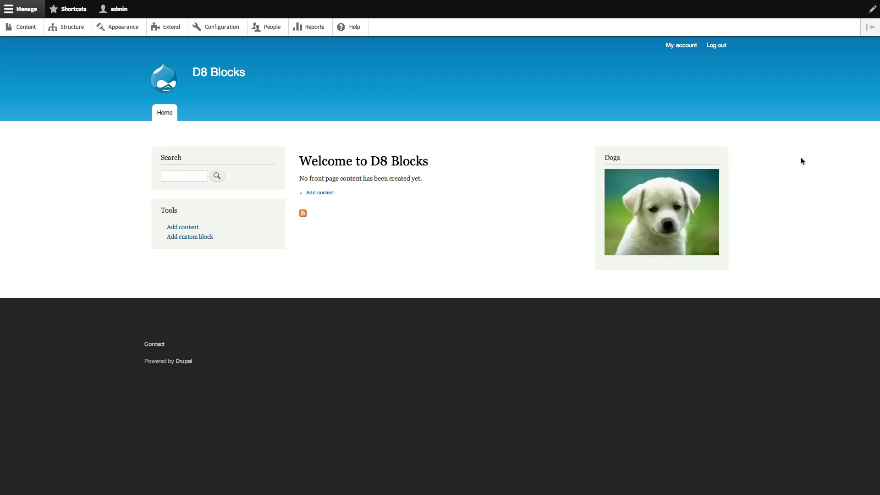
- Reopen the Bartik Block layout and locate Dogs under Sidebar second
mouse_move(666, 222)
click(73, 28)
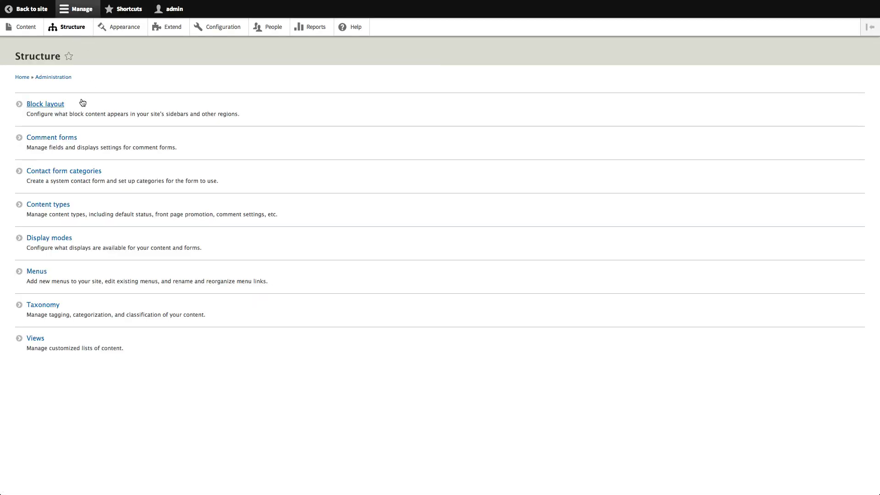
click(55, 104)
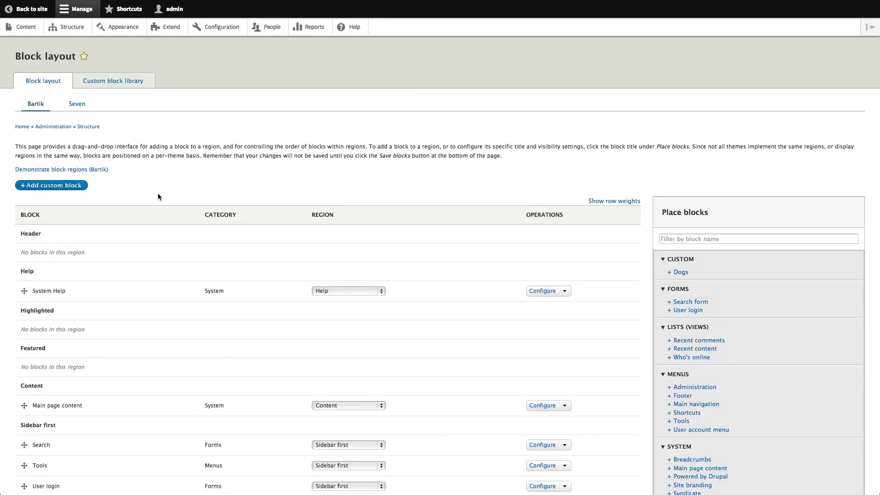
scroll(159, 194, down, 1)
scroll(159, 198, down, 5)
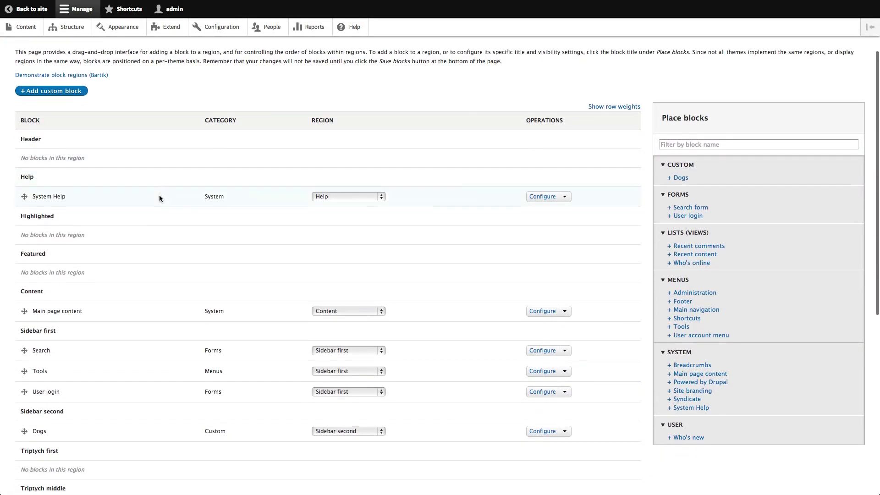
scroll(159, 198, up, 1)
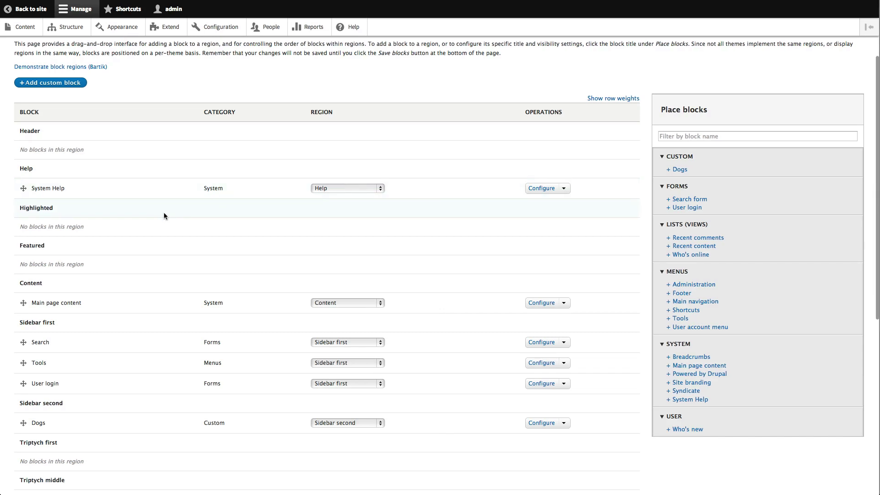
scroll(321, 214, down, 1)
scroll(329, 215, down, 1)
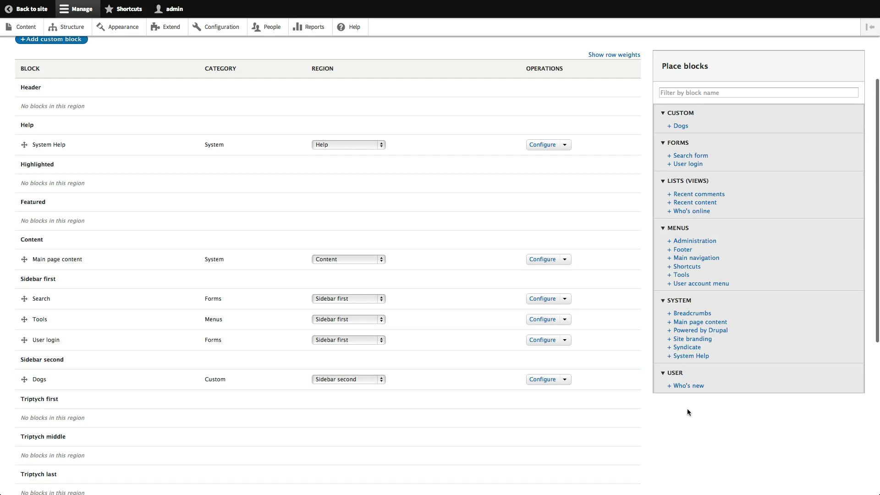
scroll(687, 409, up, 4)
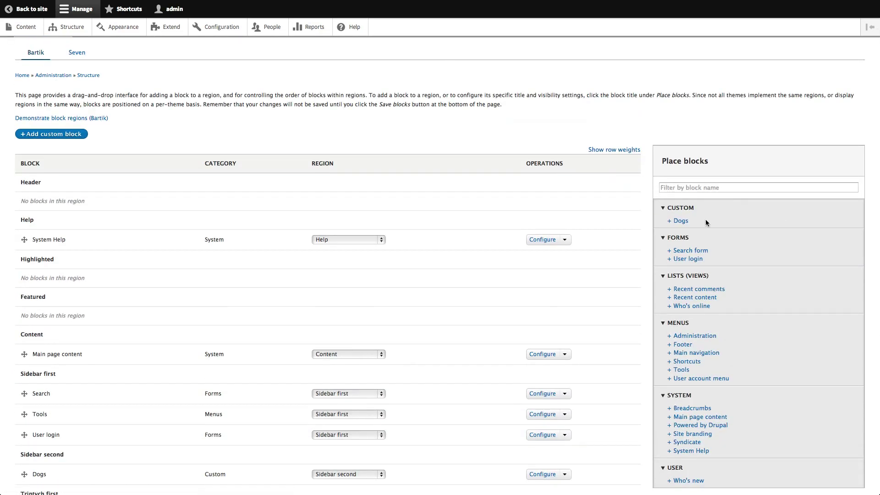
- Place another Dogs block instance, hiding its title and keeping the title 'Dogs'
click(681, 223)
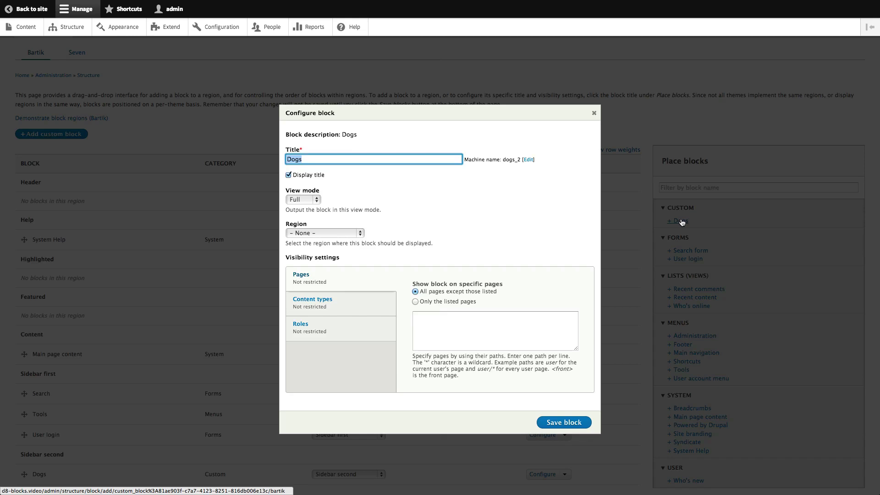
click(481, 214)
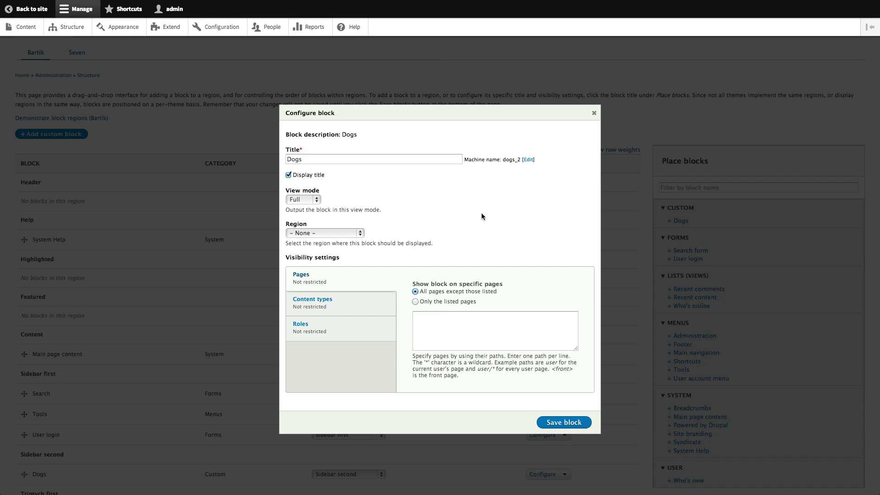
click(320, 178)
double_click(330, 163)
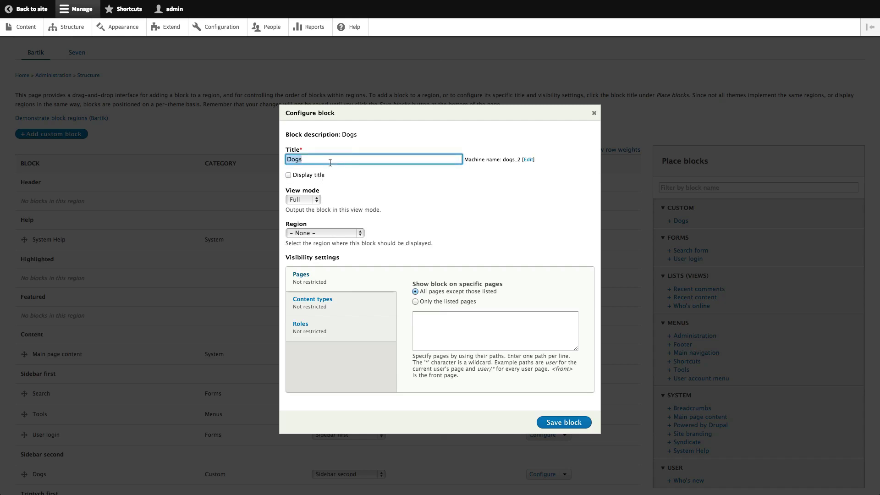
text(<none>)
key(BackSpace)
key(BackSpace)
key(BackSpace)
key(BackSpace)
key(BackSpace)
key(BackSpace)
text(Dogs)
click(368, 183)
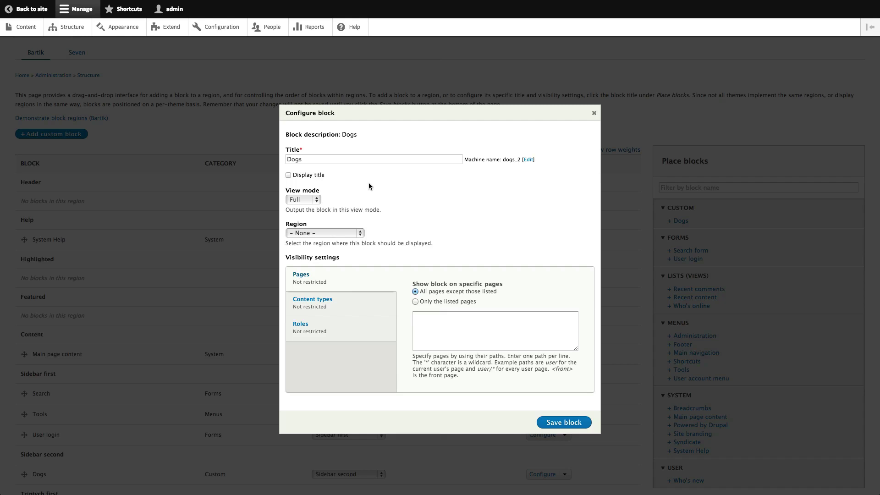
- Set this Dogs placement's region to Featured and save the block
click(321, 233)
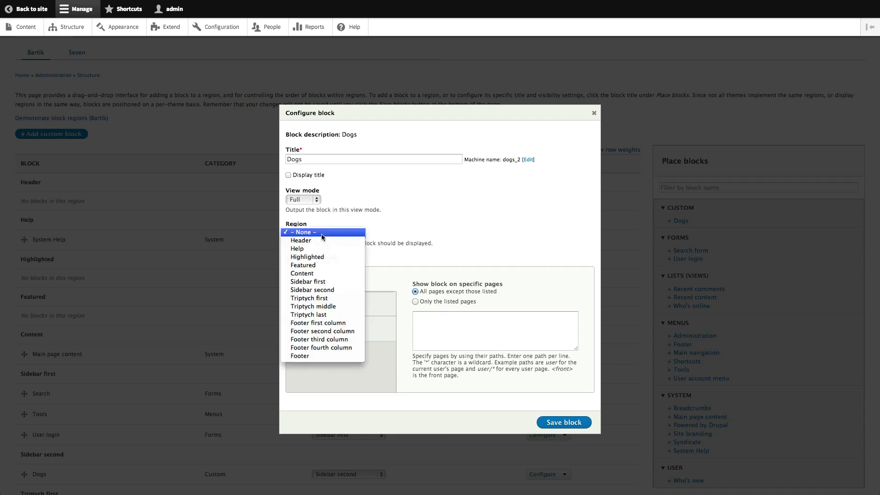
click(328, 264)
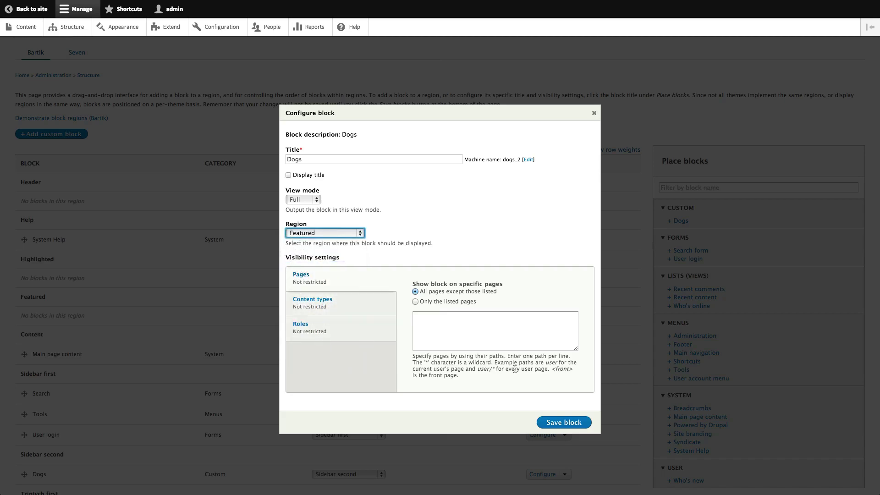
click(576, 422)
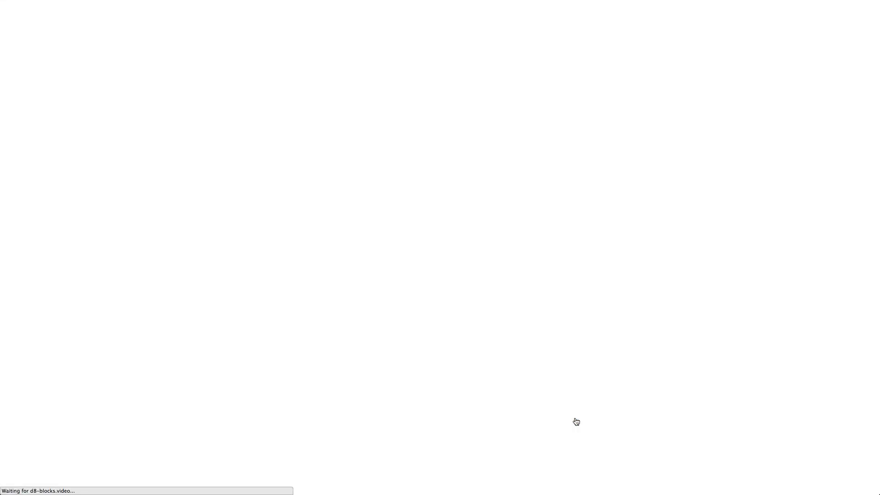
- Reload the front page and confirm the Dogs puppy appears large in Featured and in Sidebar second
drag(575, 421, 18, 31)
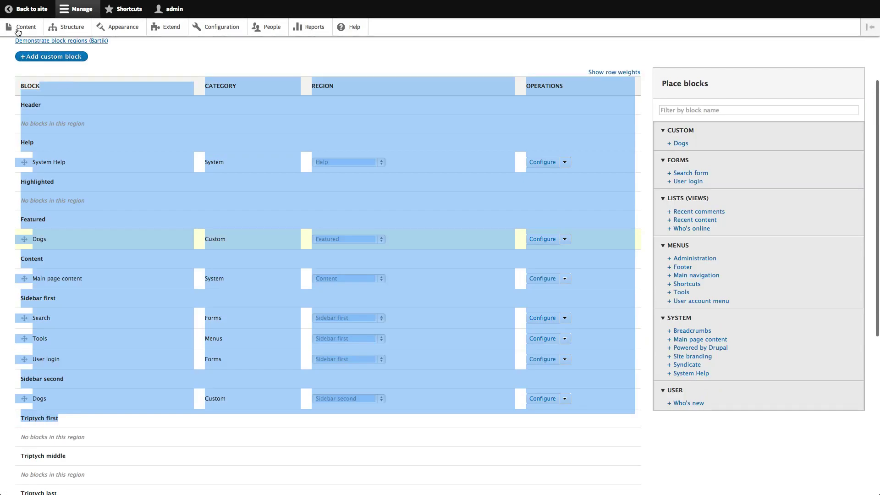
click(27, 9)
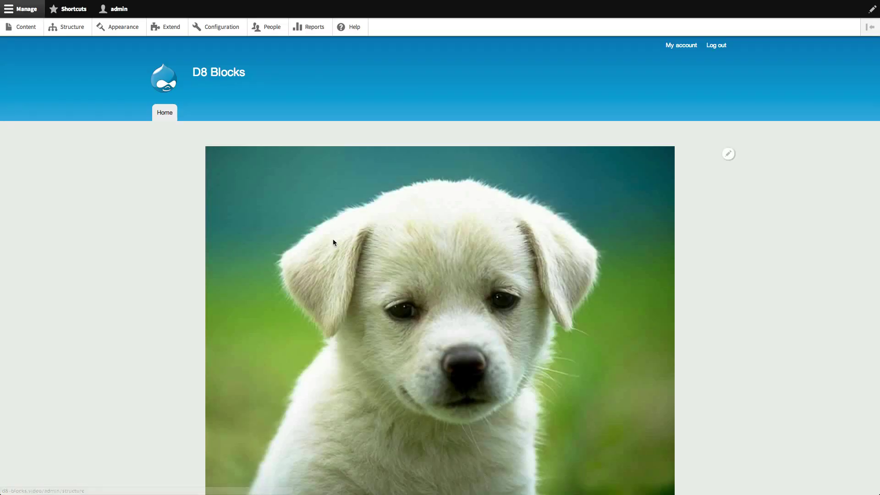
scroll(333, 242, down, 1)
scroll(333, 242, down, 1)
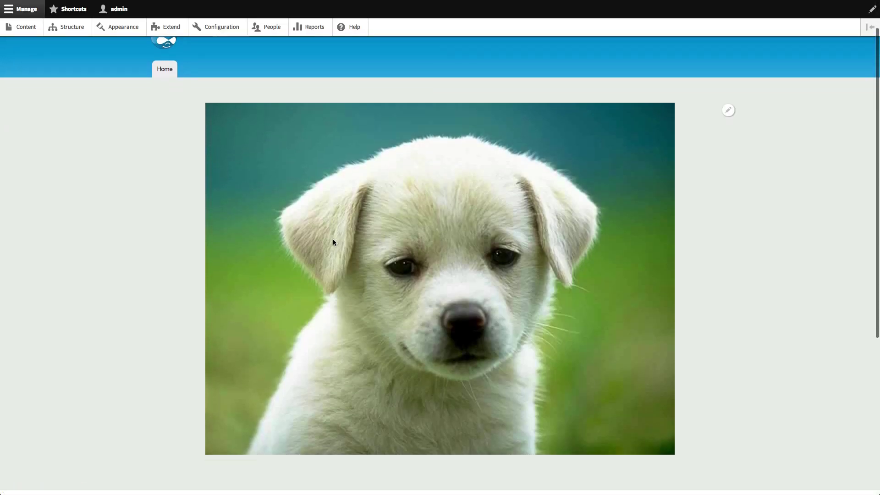
scroll(333, 239, down, 10)
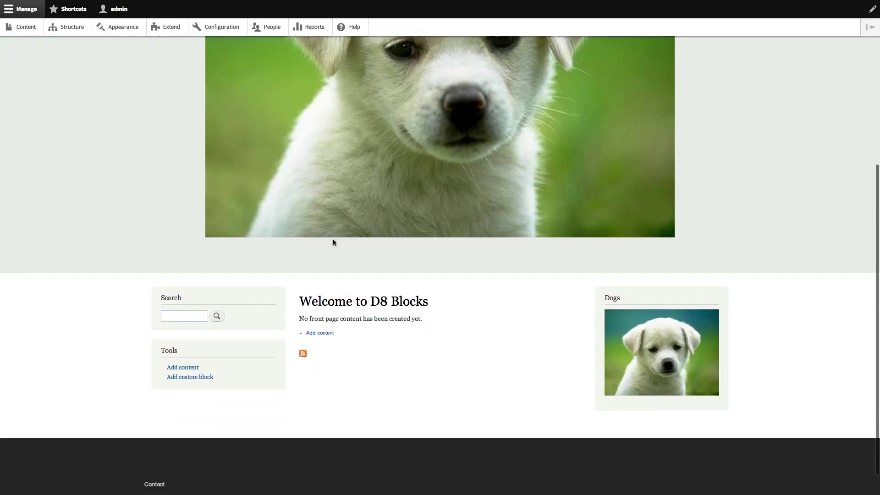
key(ctrl+r)
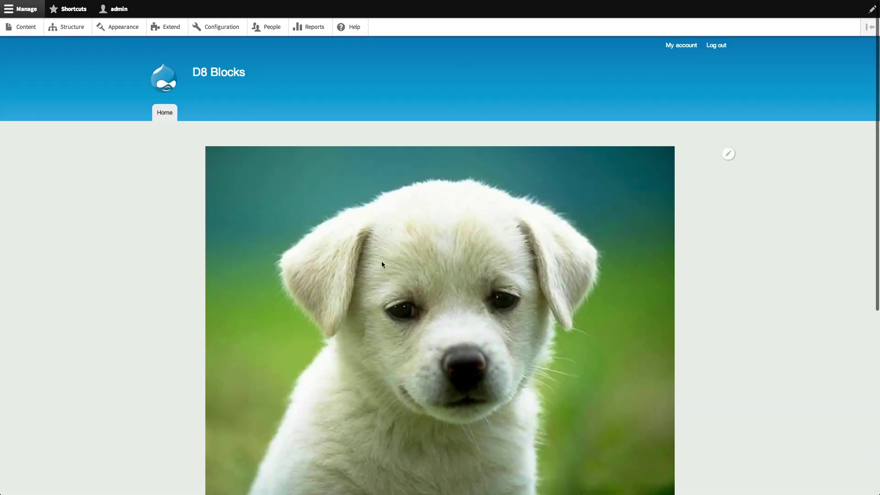
scroll(381, 264, down, 12)
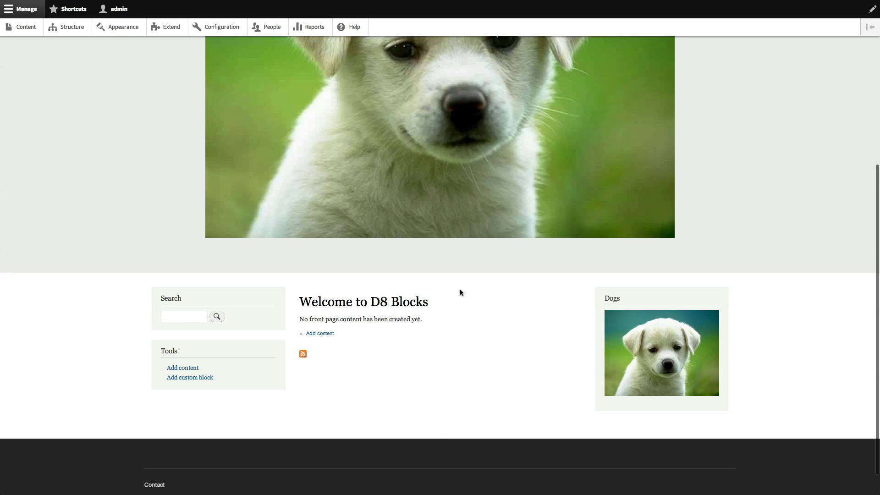
key(ctrl+r)
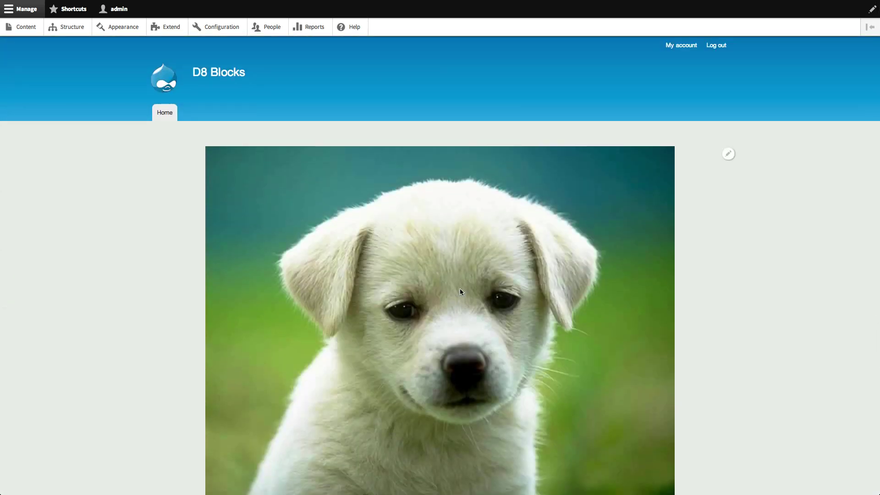
scroll(460, 291, down, 2)
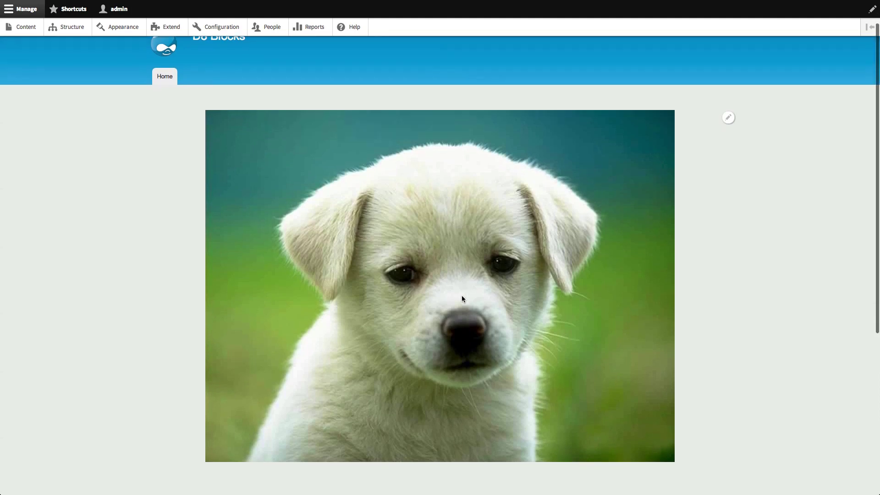
scroll(462, 297, down, 1)
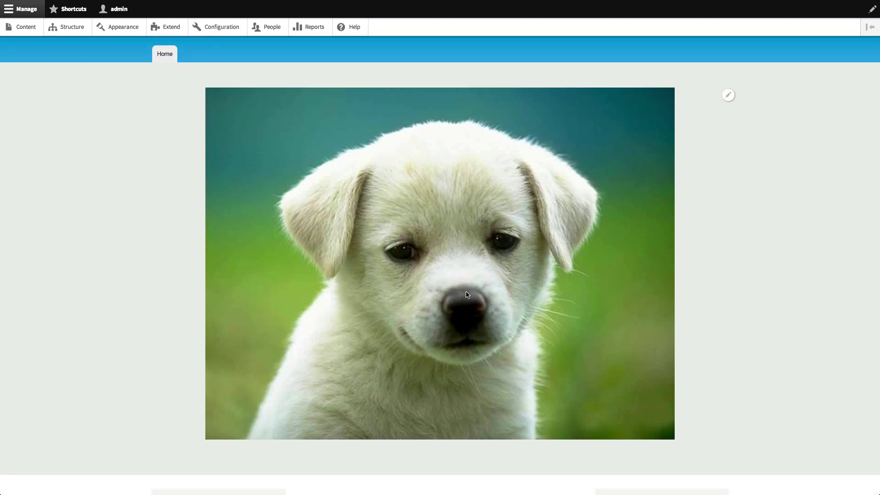
scroll(460, 276, down, 10)
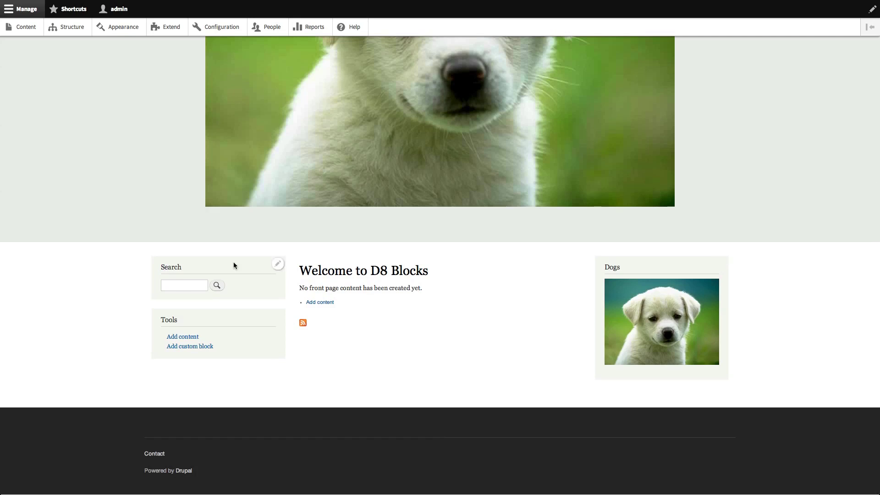
click(73, 28)
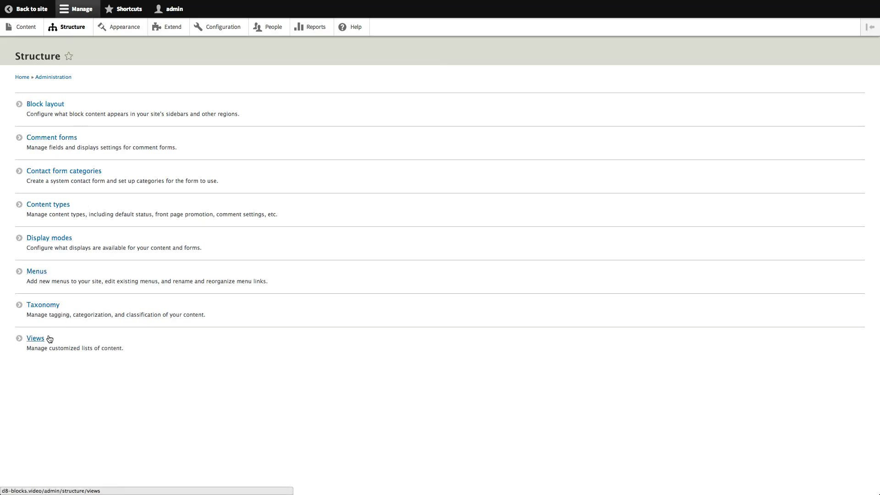
- Under Display modes > View modes, add a Custom Block view mode labelled 'Sidebar'
click(58, 239)
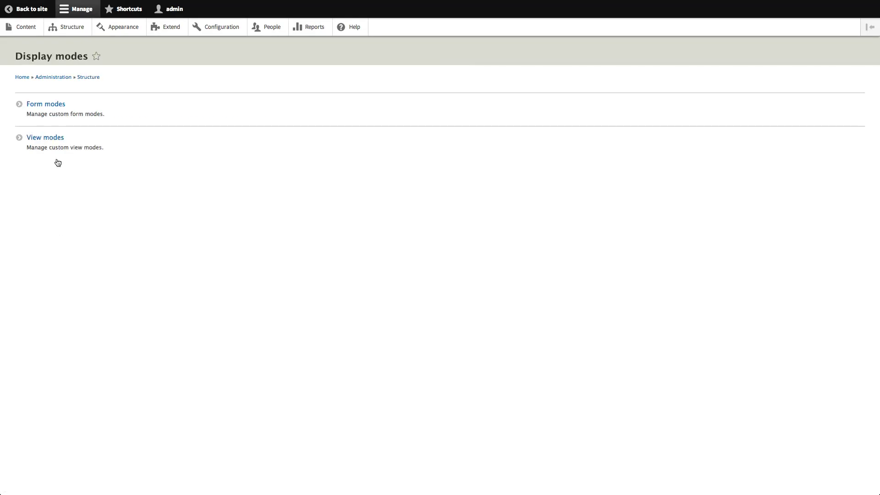
click(57, 142)
scroll(180, 267, down, 5)
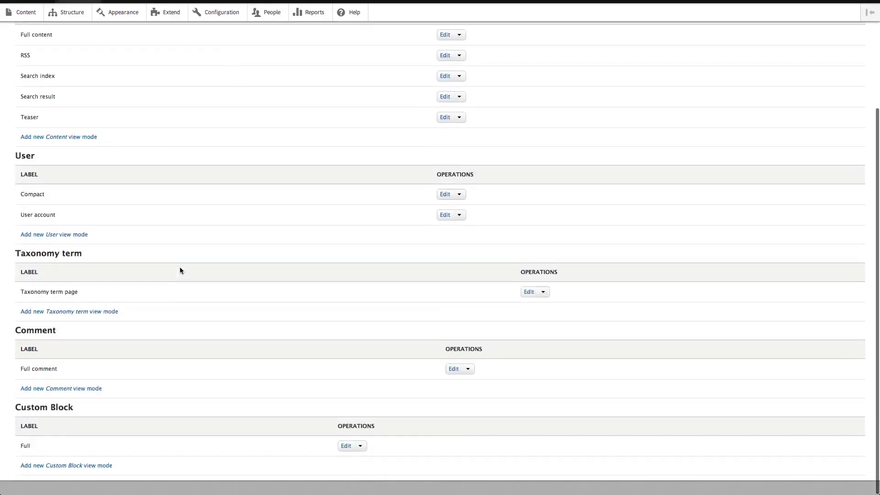
click(85, 480)
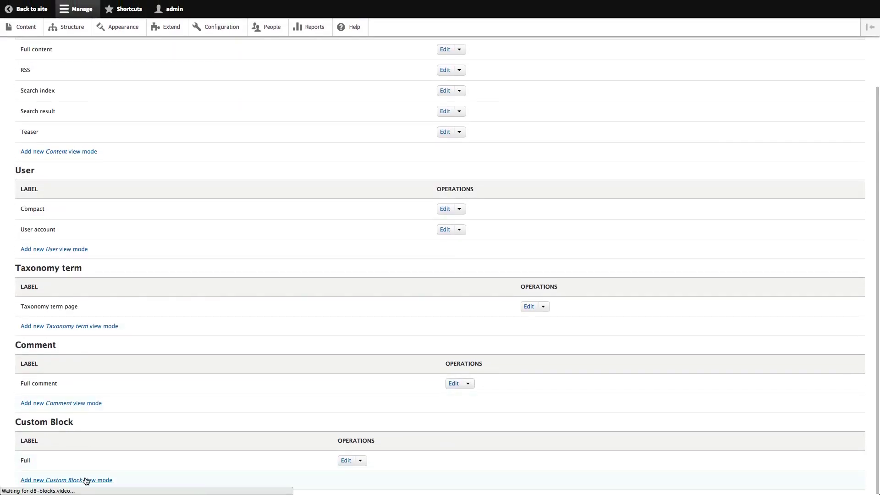
click(103, 109)
text(Sidebar)
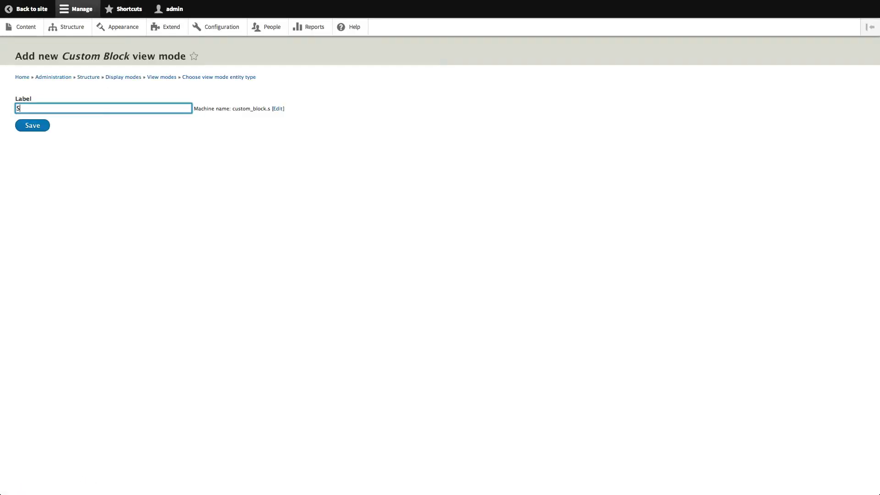
click(46, 129)
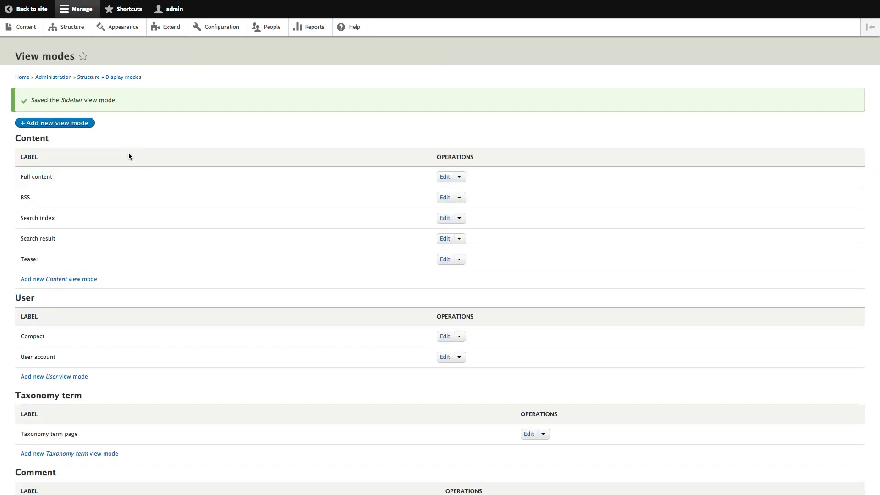
- From the custom block library's Types list, open Manage display for the Image block type
click(71, 27)
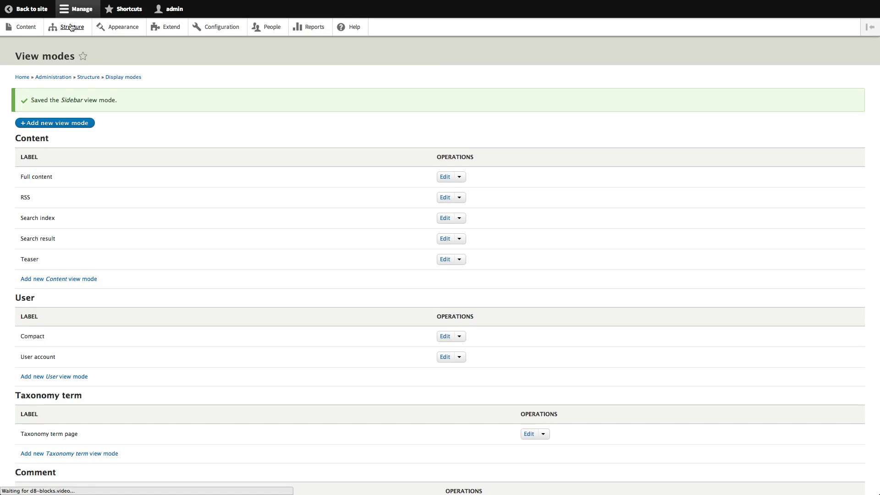
click(52, 105)
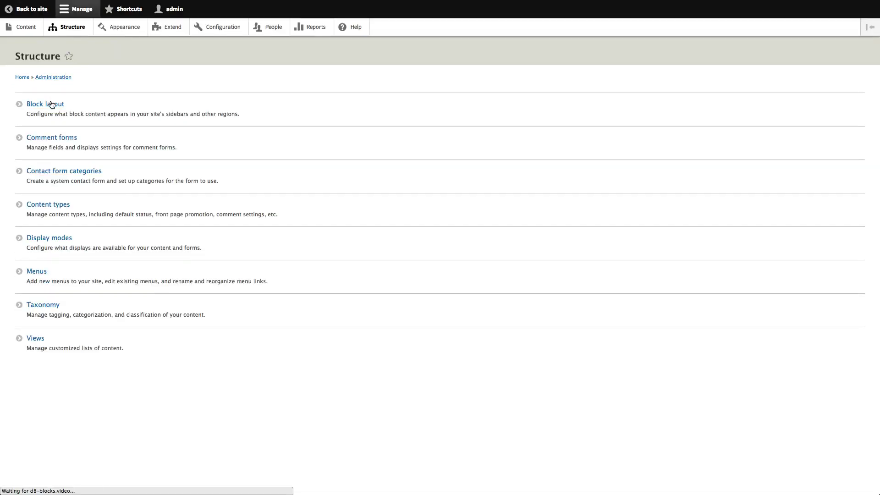
scroll(76, 332, down, 1)
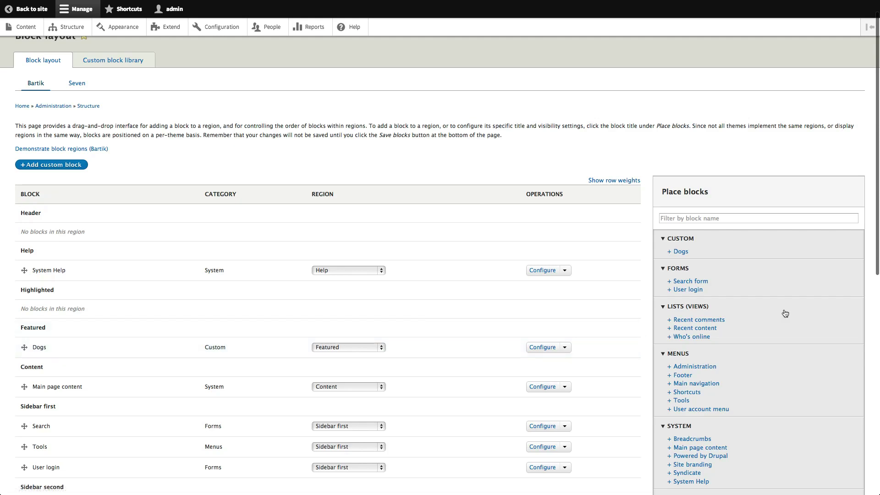
click(125, 61)
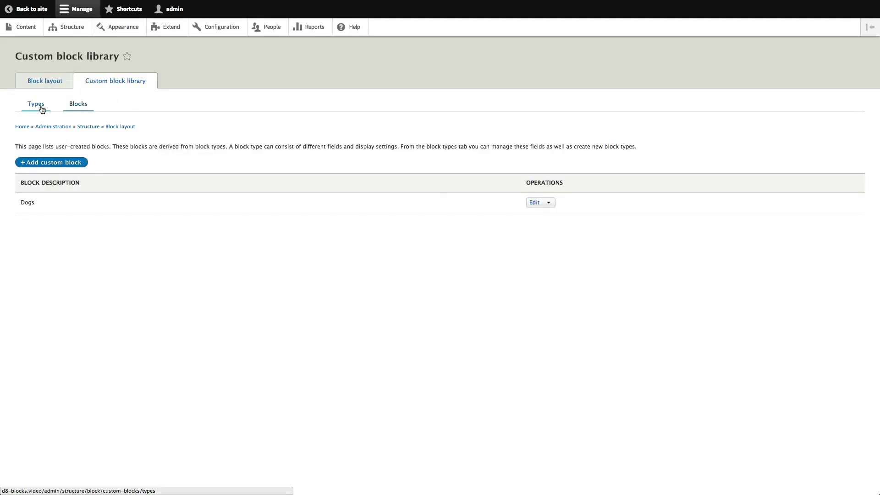
click(42, 109)
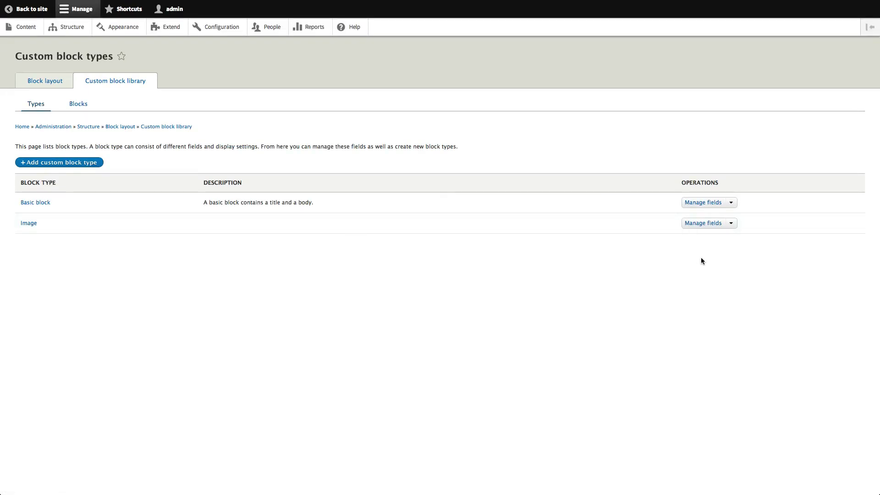
click(732, 224)
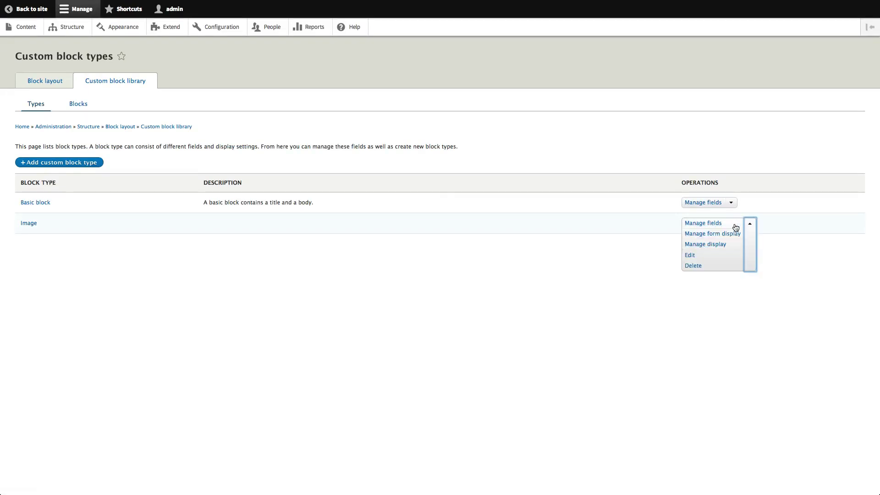
click(727, 244)
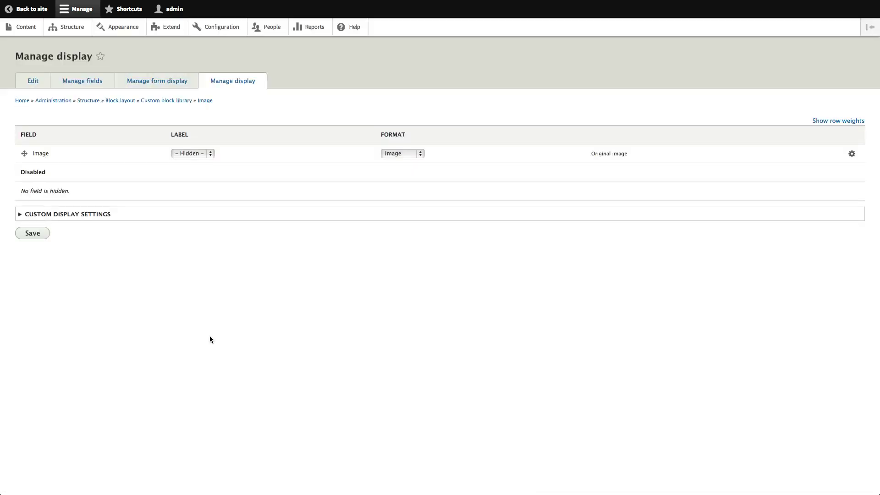
- Enable custom display settings for the Sidebar view mode on the Image block type
click(41, 215)
click(46, 252)
click(37, 276)
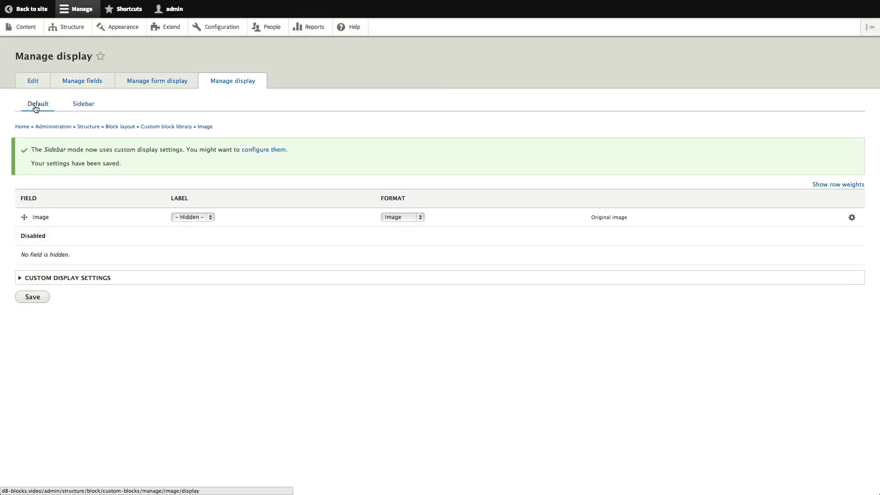
- In the Sidebar display, set the Image field's image style to Thumbnail (100x100)
click(77, 106)
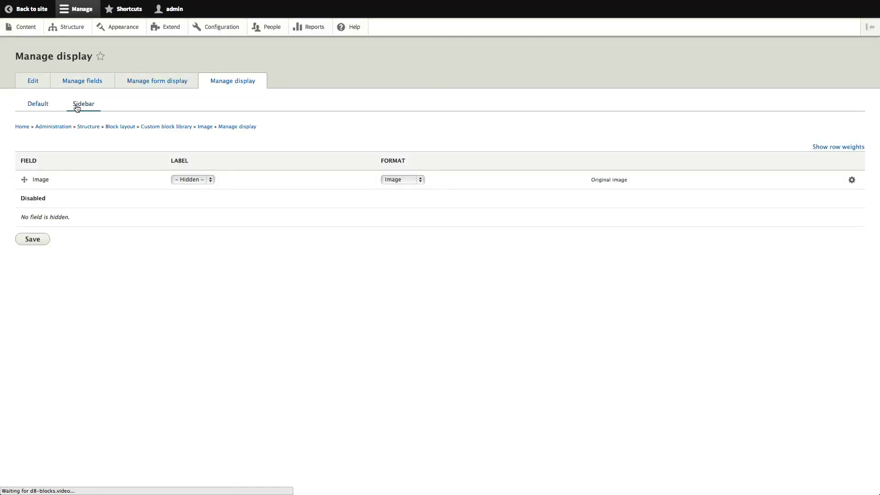
drag(591, 180, 610, 181)
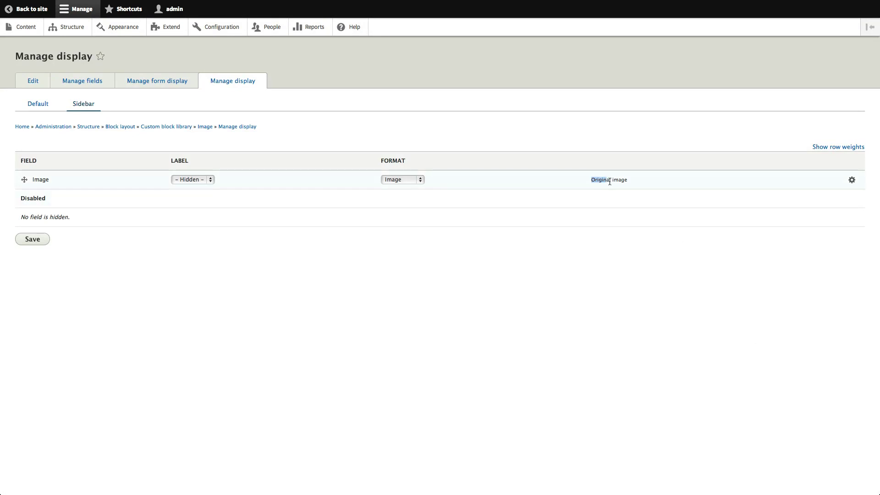
click(852, 180)
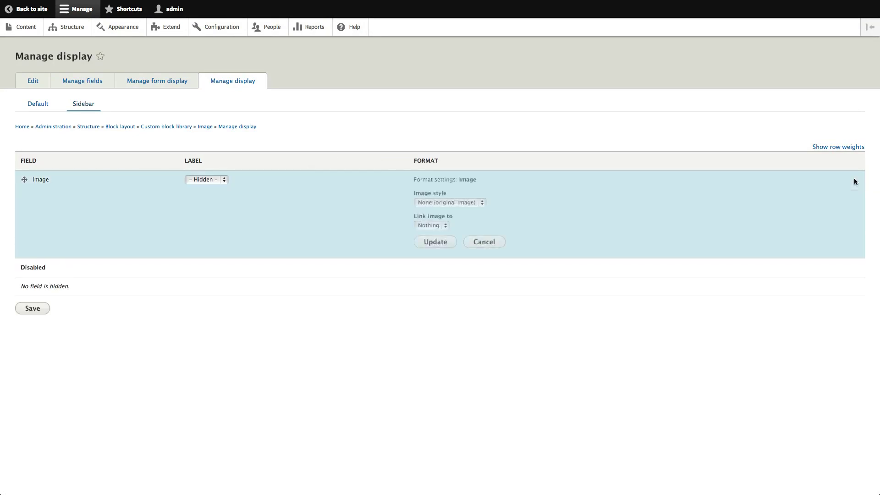
click(463, 202)
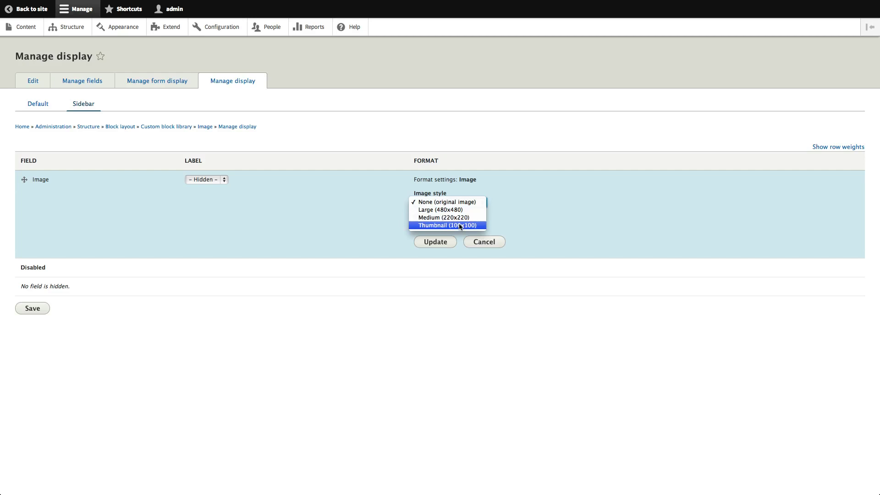
click(460, 226)
click(436, 242)
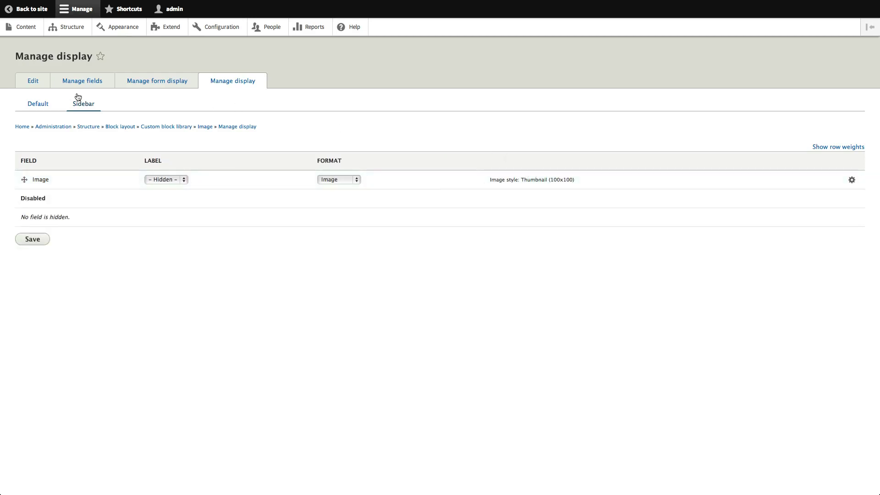
click(43, 105)
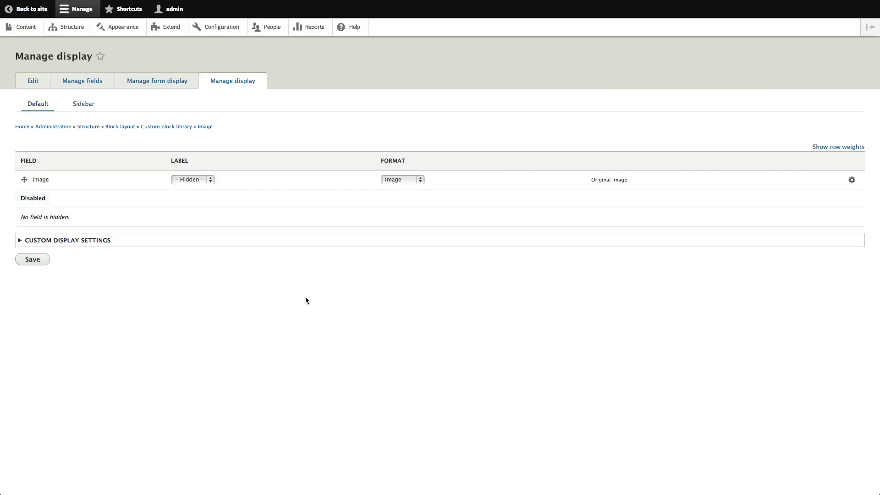
- Open the configuration of the Dogs block placed in Sidebar second
click(72, 28)
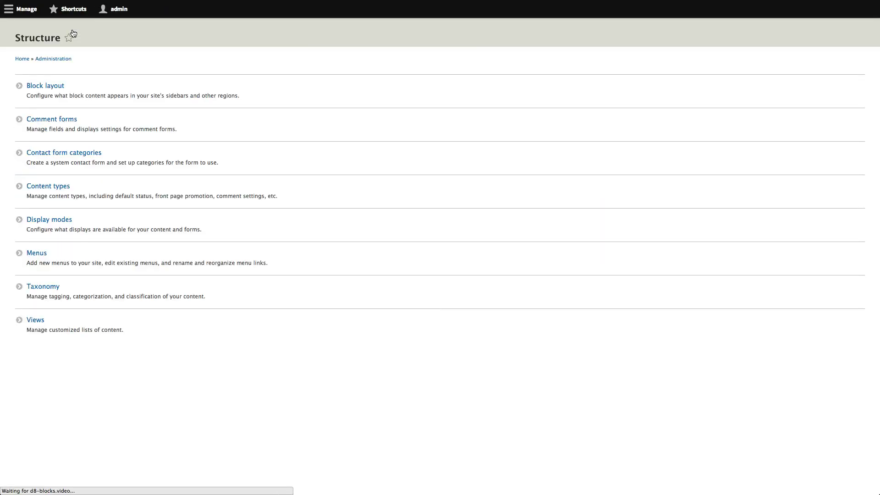
click(58, 106)
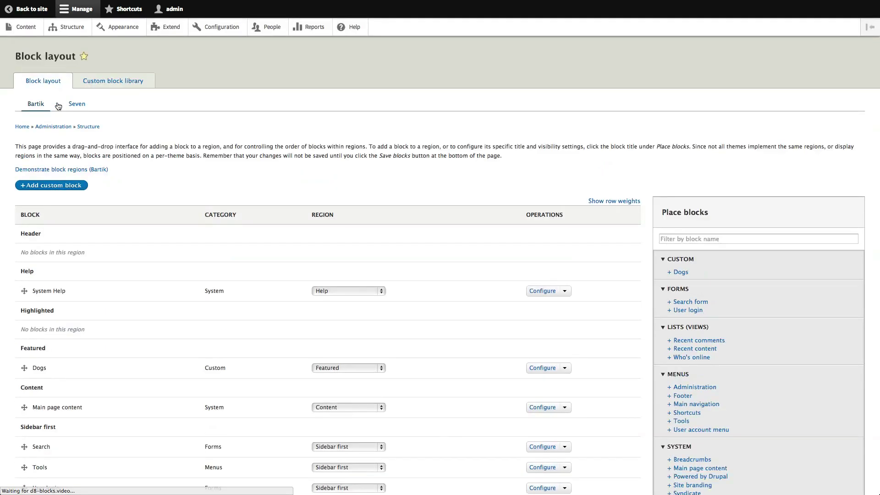
scroll(149, 303, down, 3)
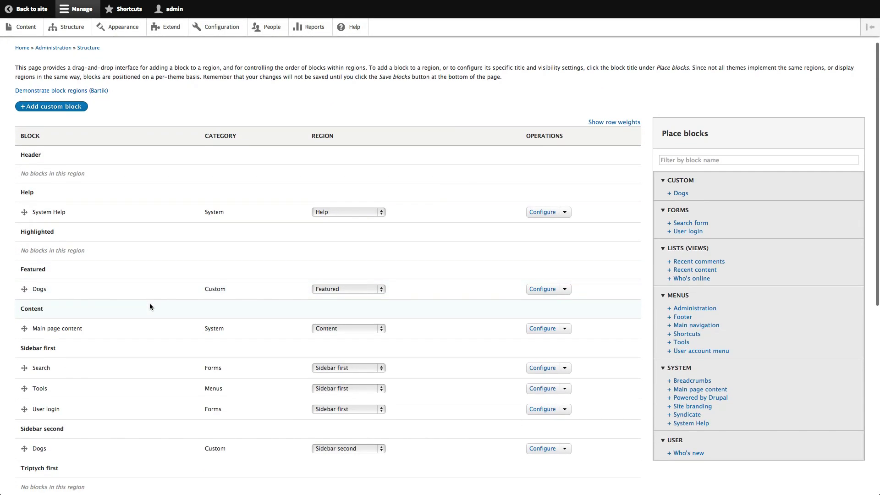
scroll(150, 306, down, 1)
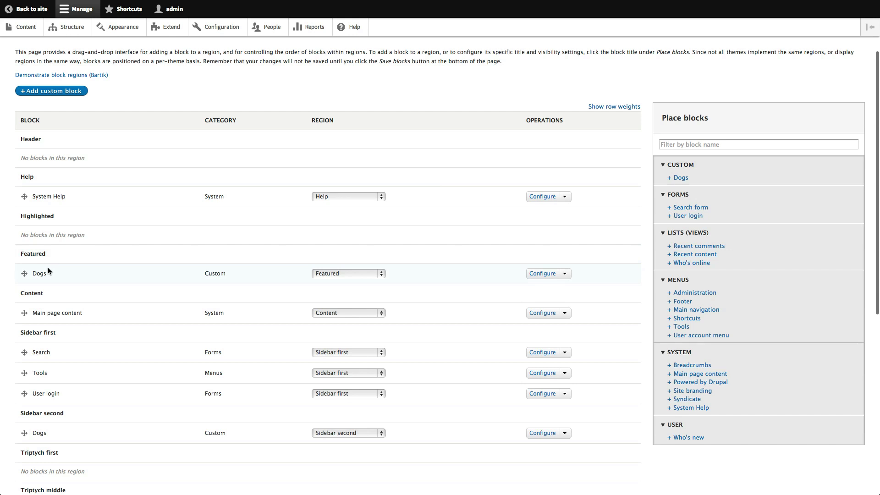
scroll(81, 387, down, 1)
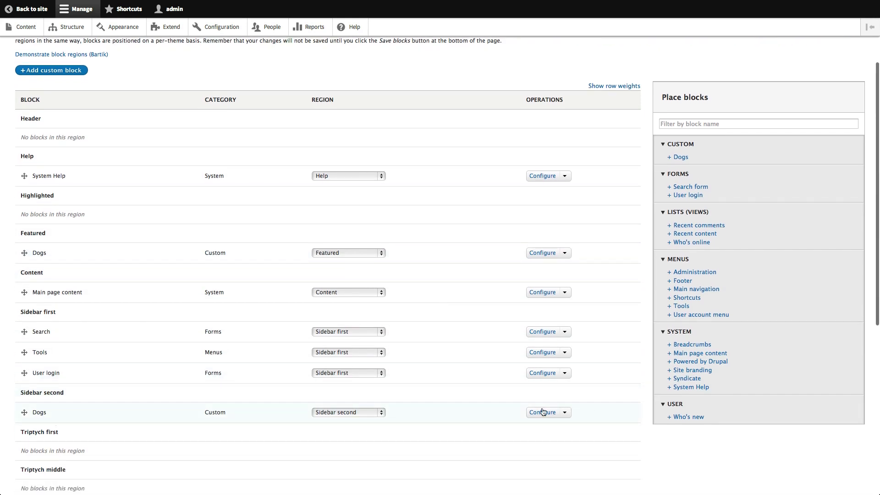
click(543, 412)
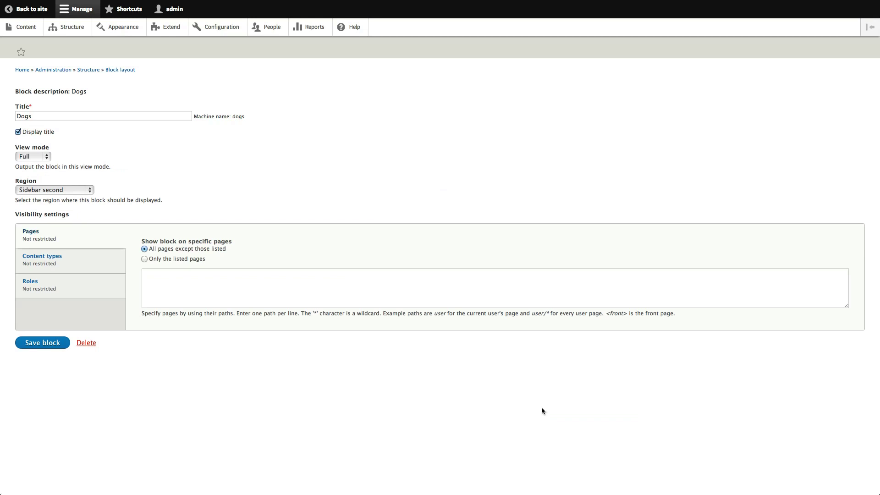
- Switch the Dogs block to the Sidebar view mode, hide its title, save, and view the front page
click(32, 156)
click(30, 162)
click(48, 133)
click(59, 345)
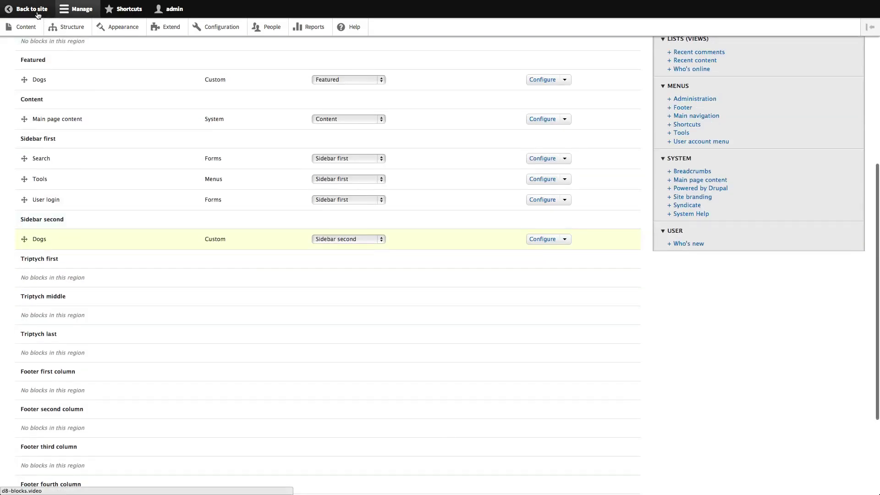
click(38, 10)
scroll(487, 294, down, 5)
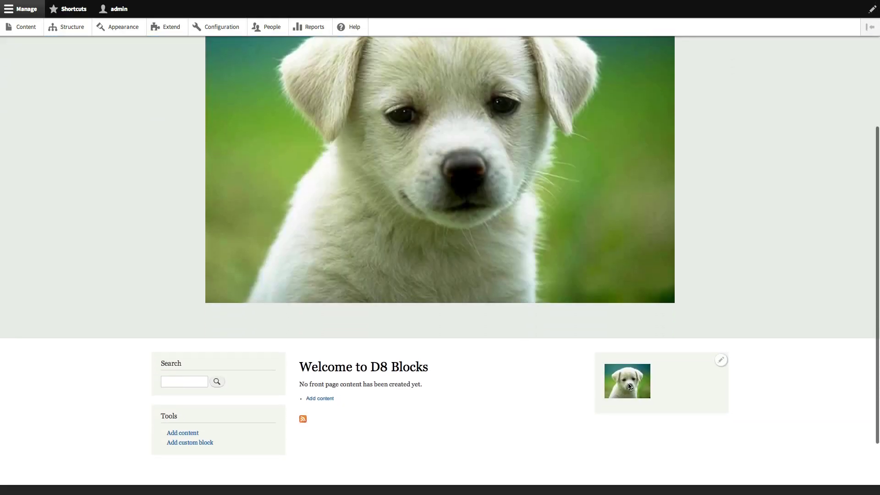
- Scroll the front page to check the large Featured puppy and the sidebar thumbnail
mouse_move(649, 355)
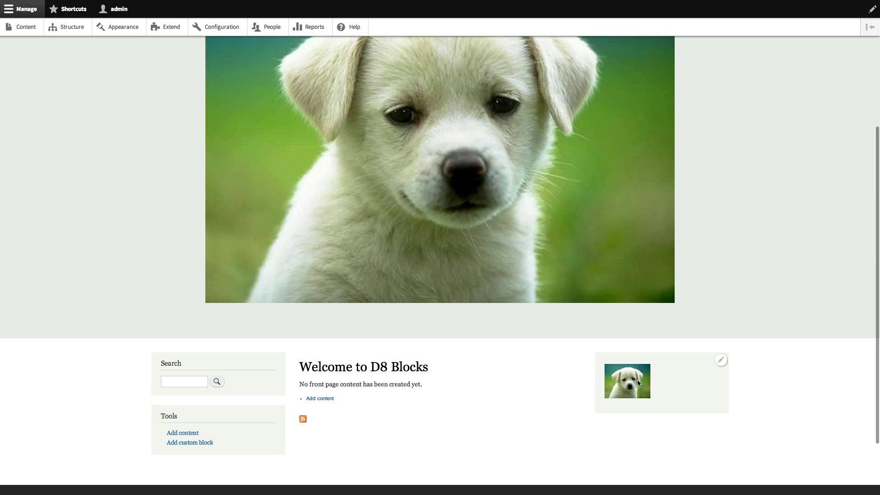
scroll(585, 409, up, 1)
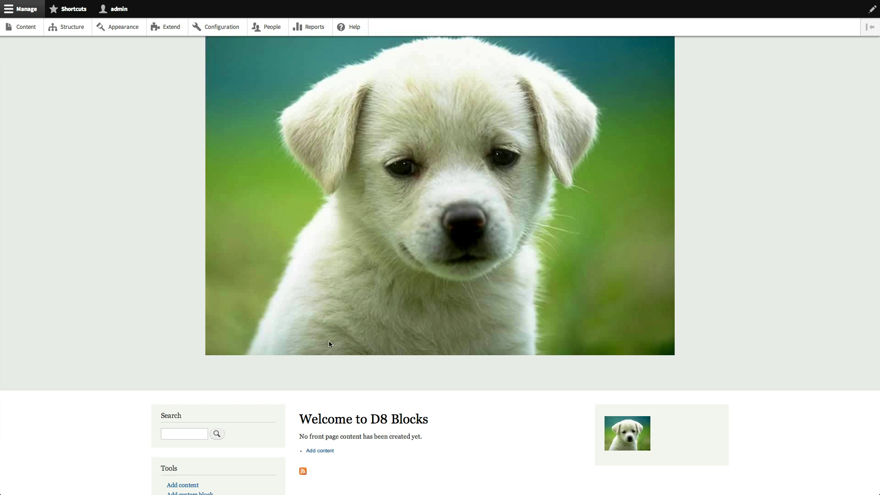
scroll(329, 340, up, 3)
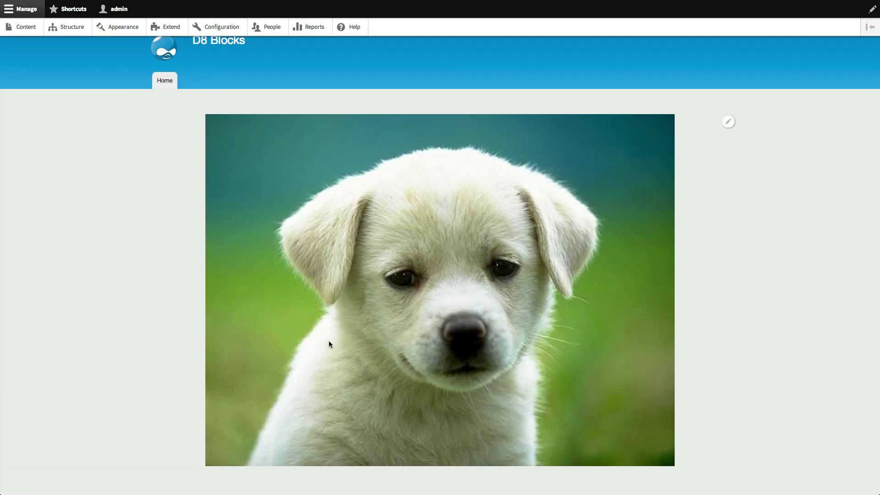
scroll(383, 339, down, 1)
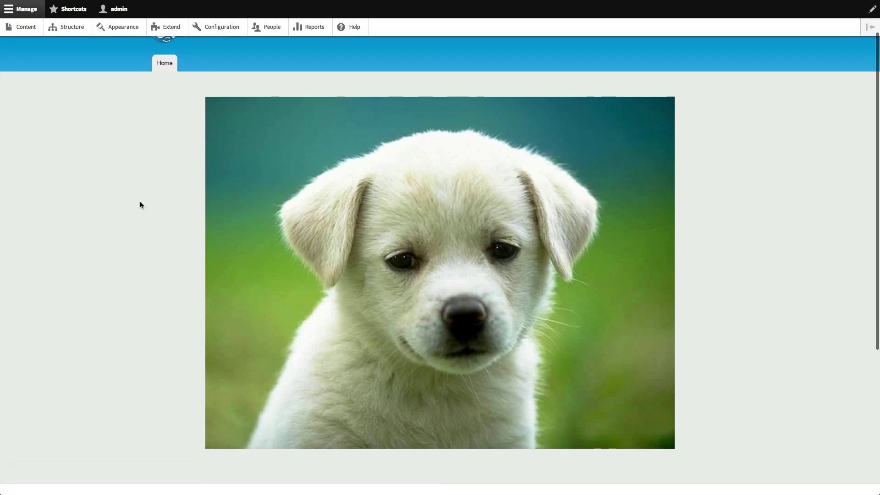
click(72, 26)
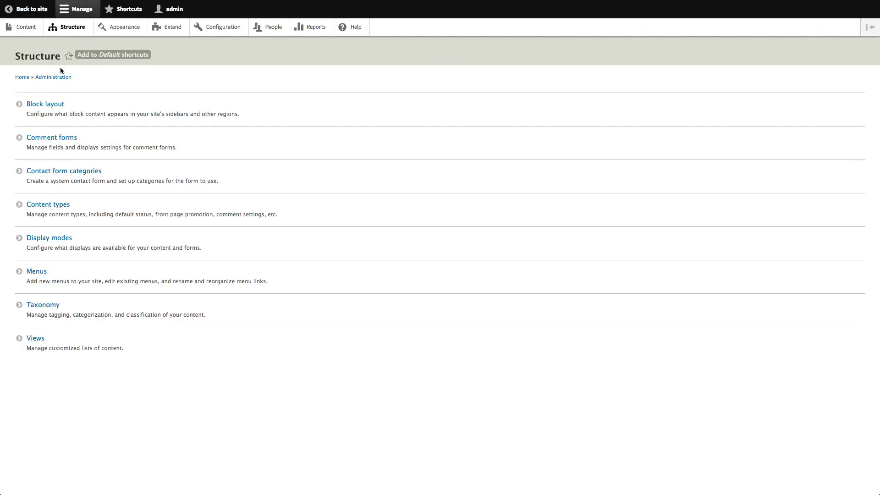
- Go to Block layout > Custom block library > Types to list Basic block and Image
click(52, 105)
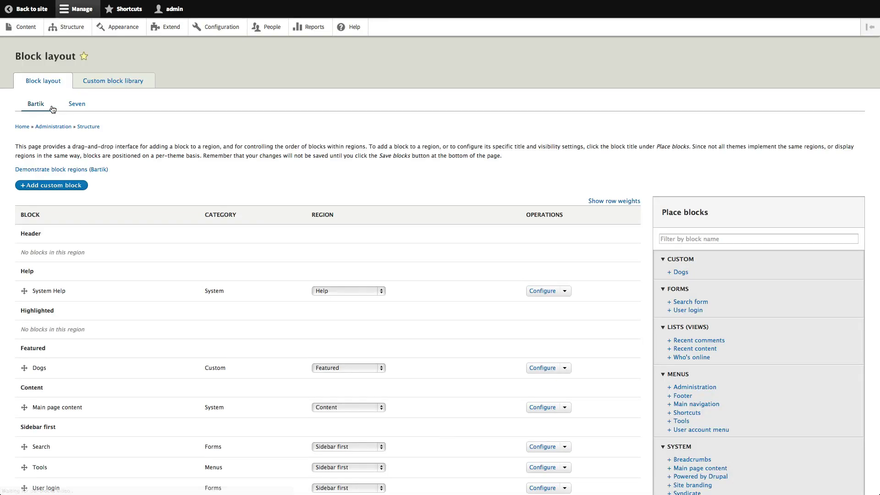
click(106, 83)
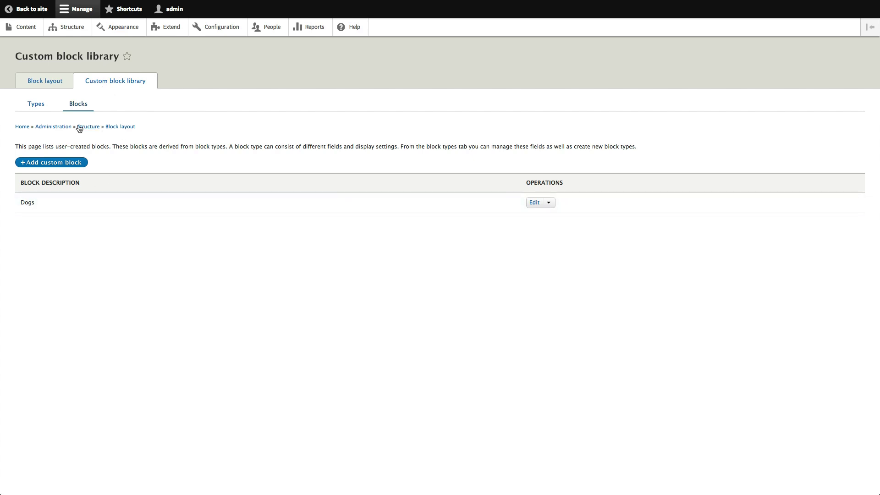
click(37, 109)
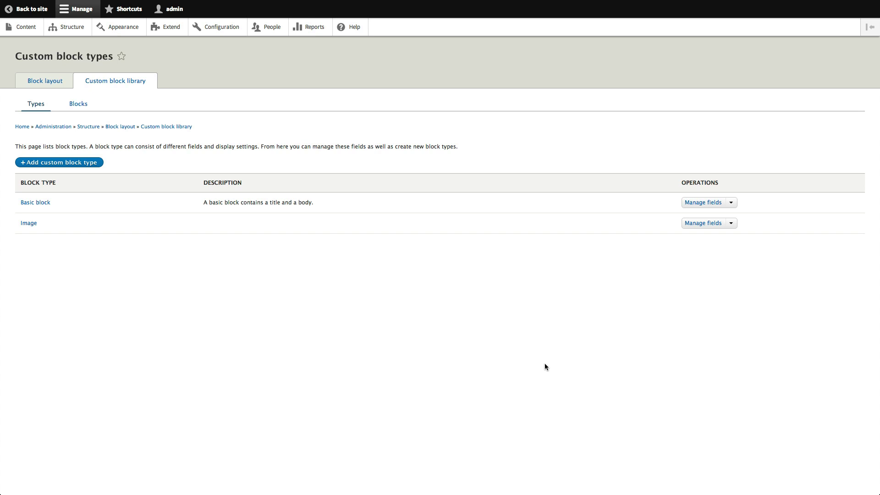
key(super+Tab)
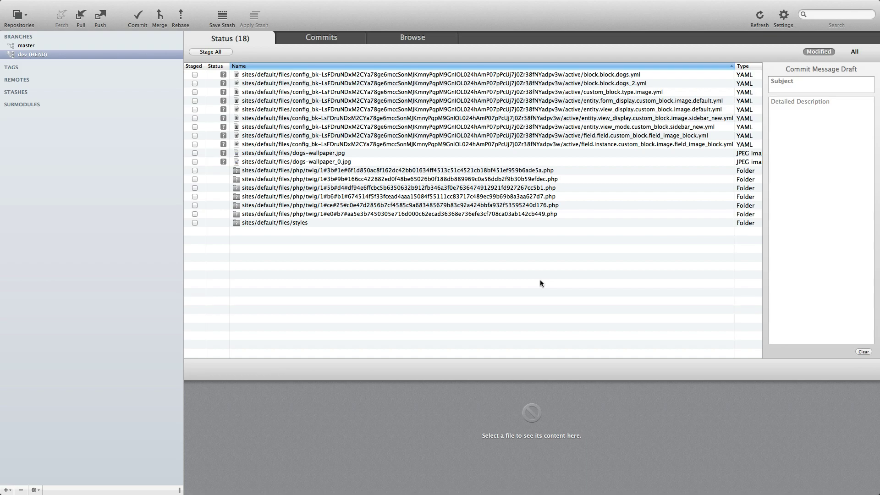
key(super+Tab)
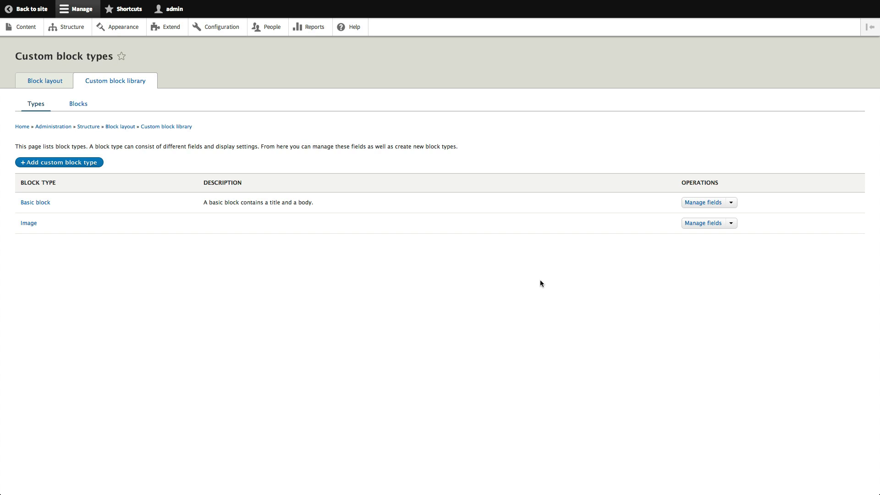
click(76, 26)
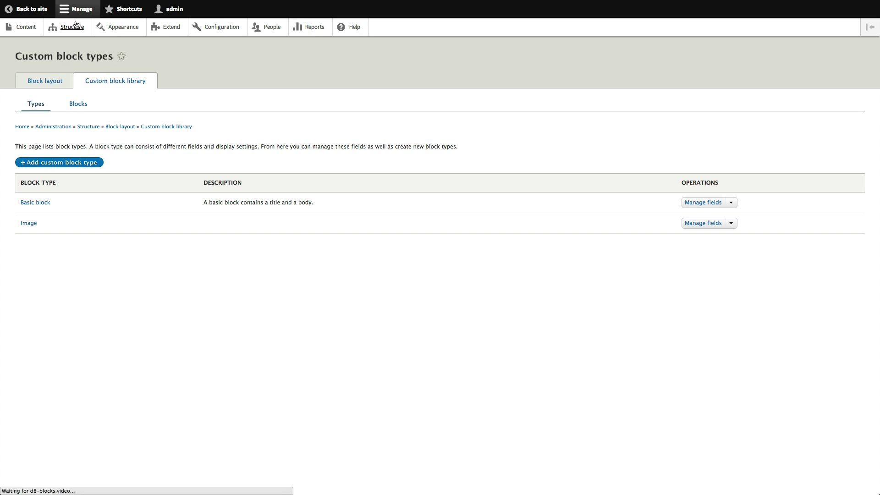
click(51, 105)
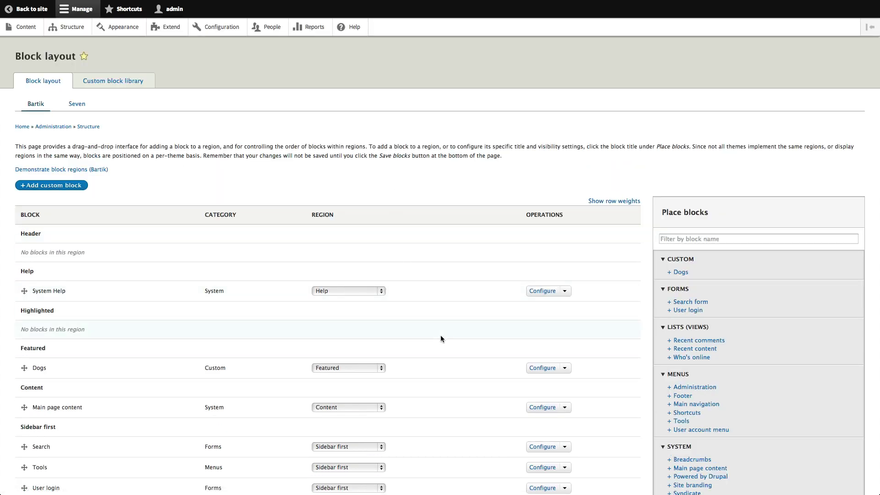
click(115, 81)
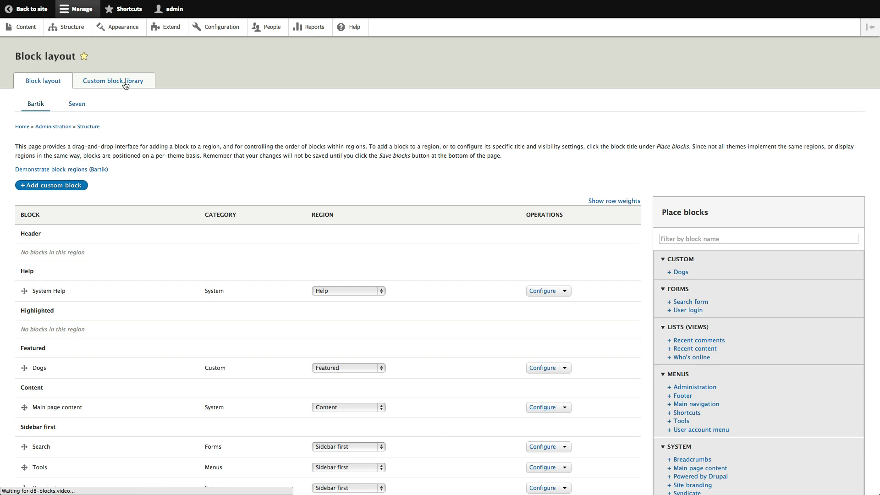
click(36, 105)
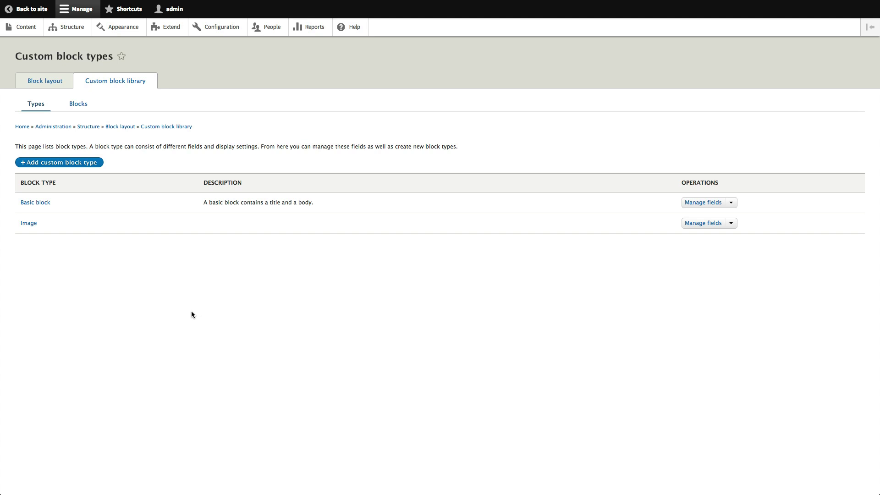
- Go to People and then its Permissions tab to see role permissions
click(275, 32)
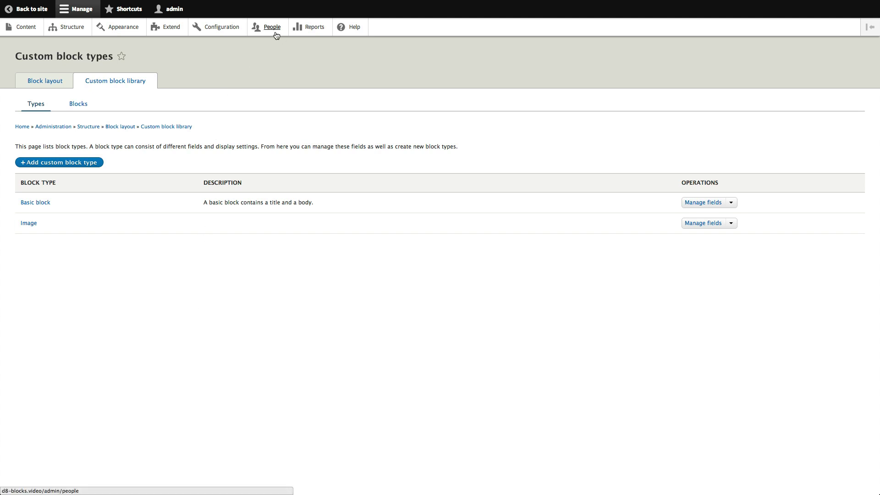
click(82, 86)
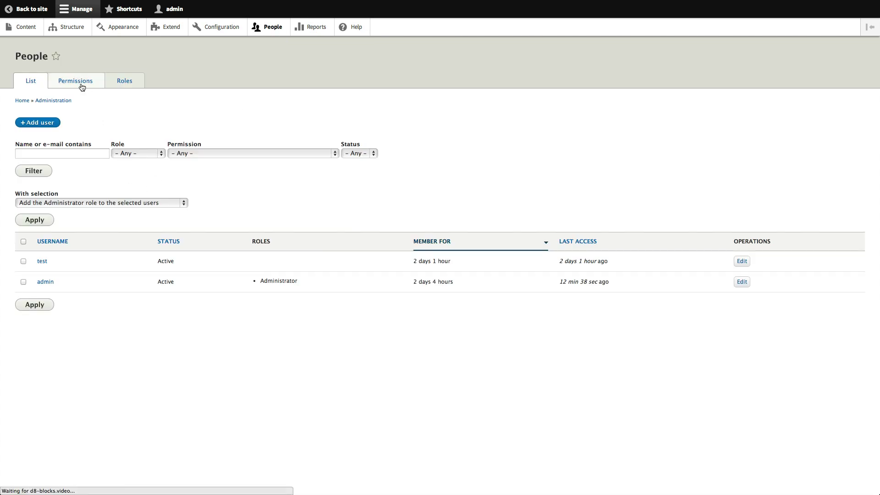